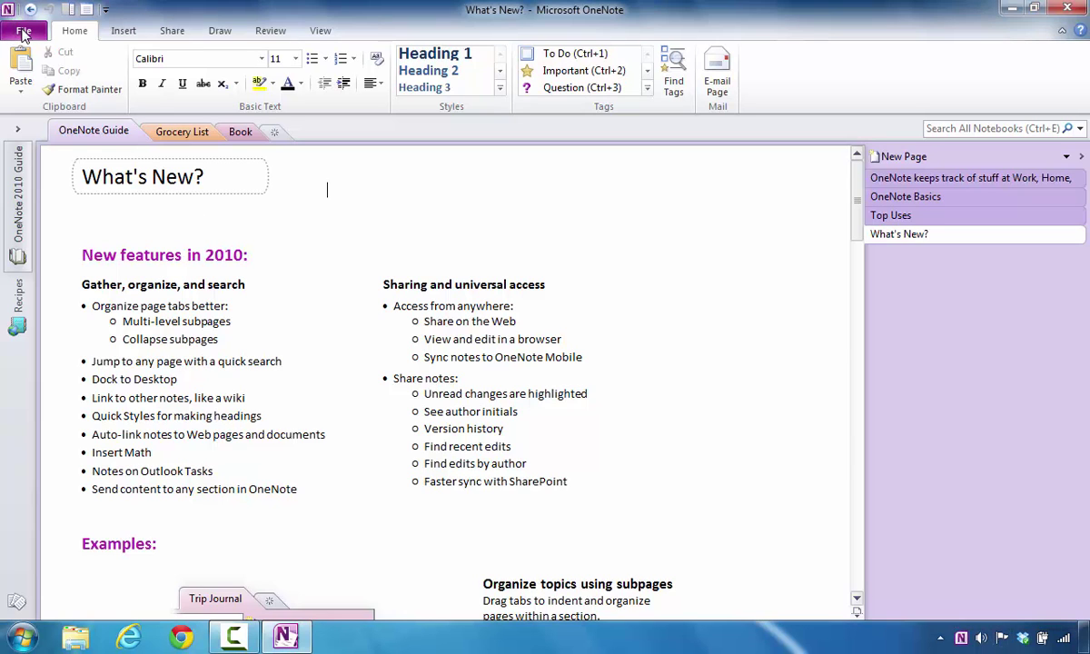
Open the File backstage view to show the notebook information page.
click(23, 32)
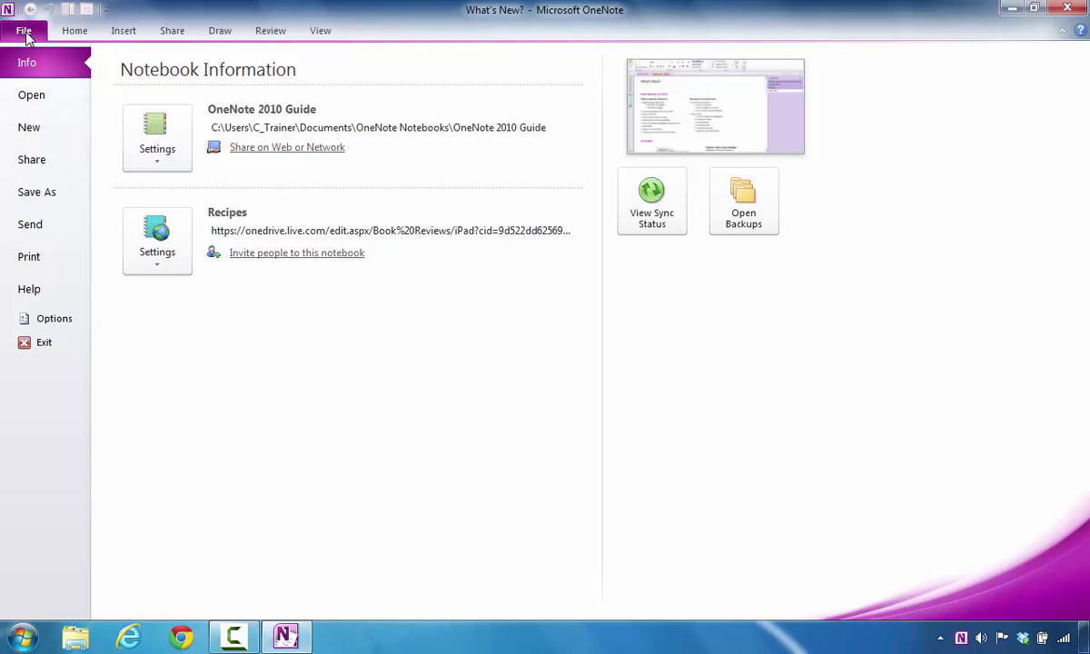
Under Save As, compare the Section and Notebook options, then pick Page as Word Document (*.docx).
click(31, 198)
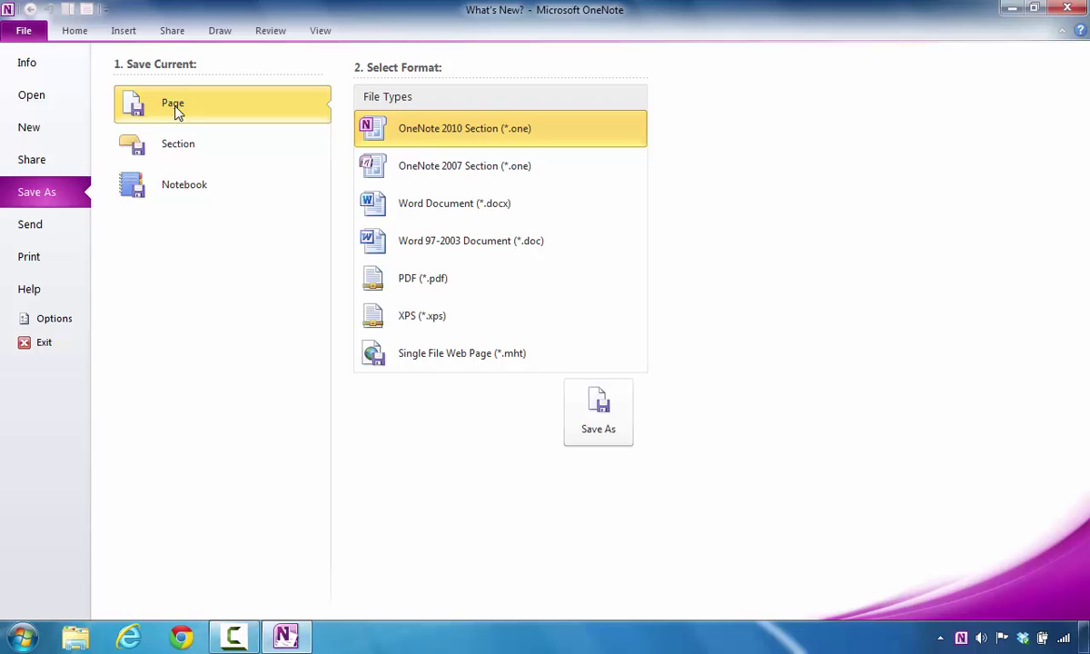
click(173, 143)
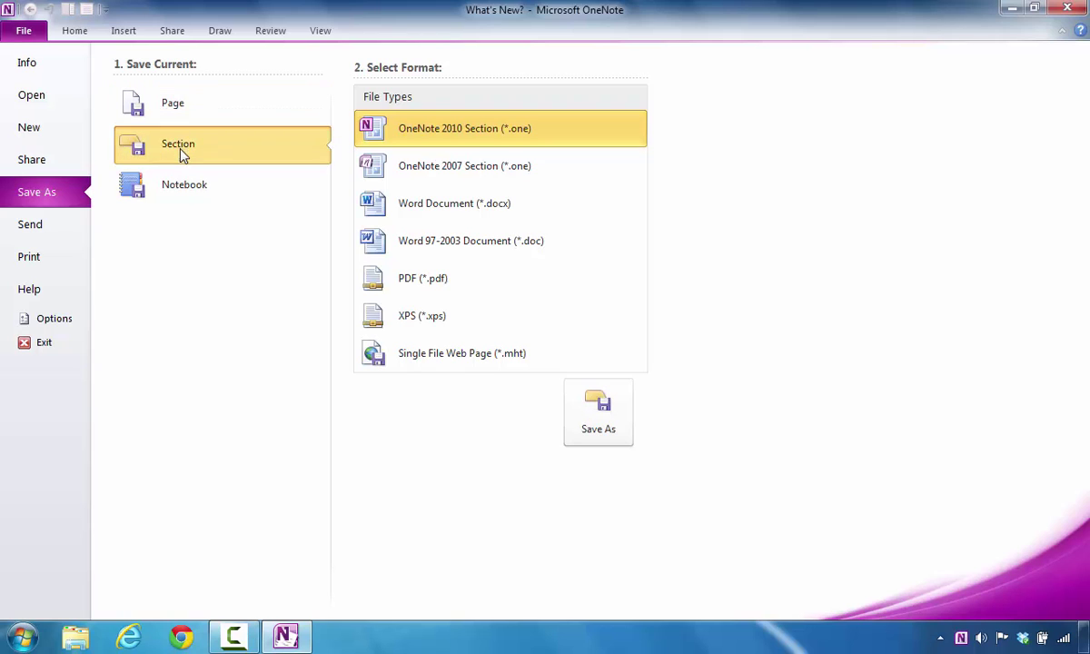
click(183, 187)
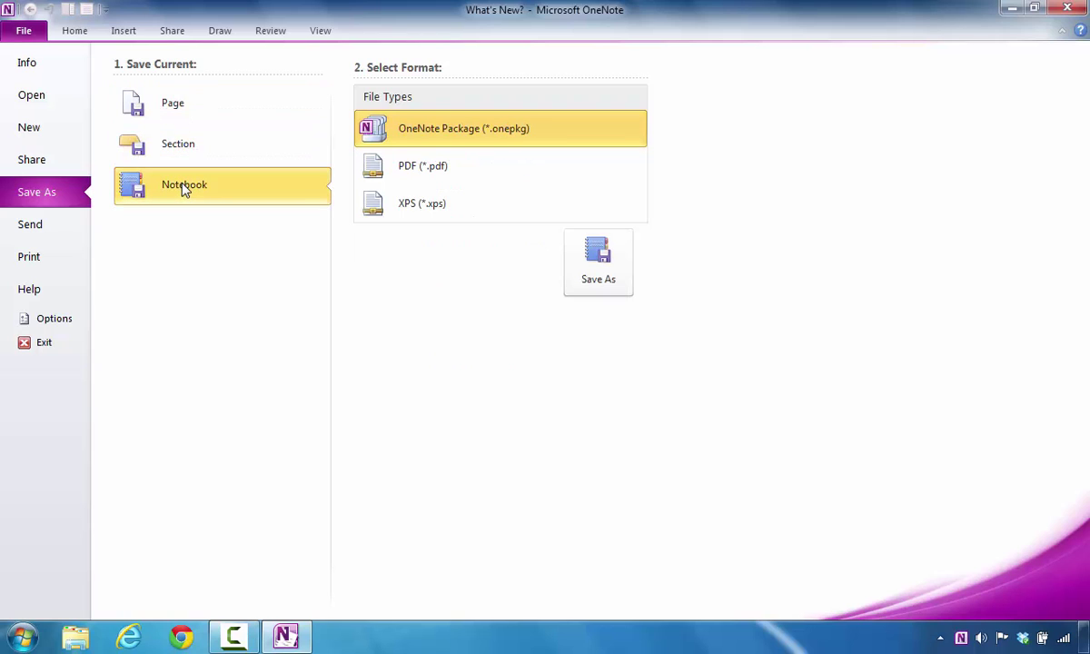
click(170, 109)
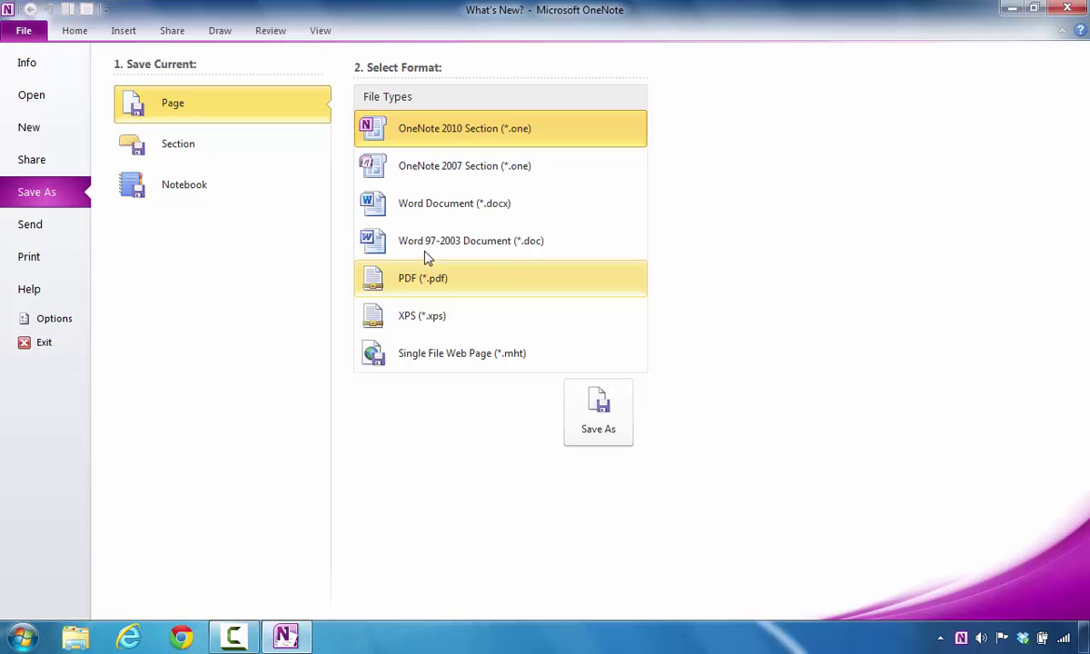
click(418, 209)
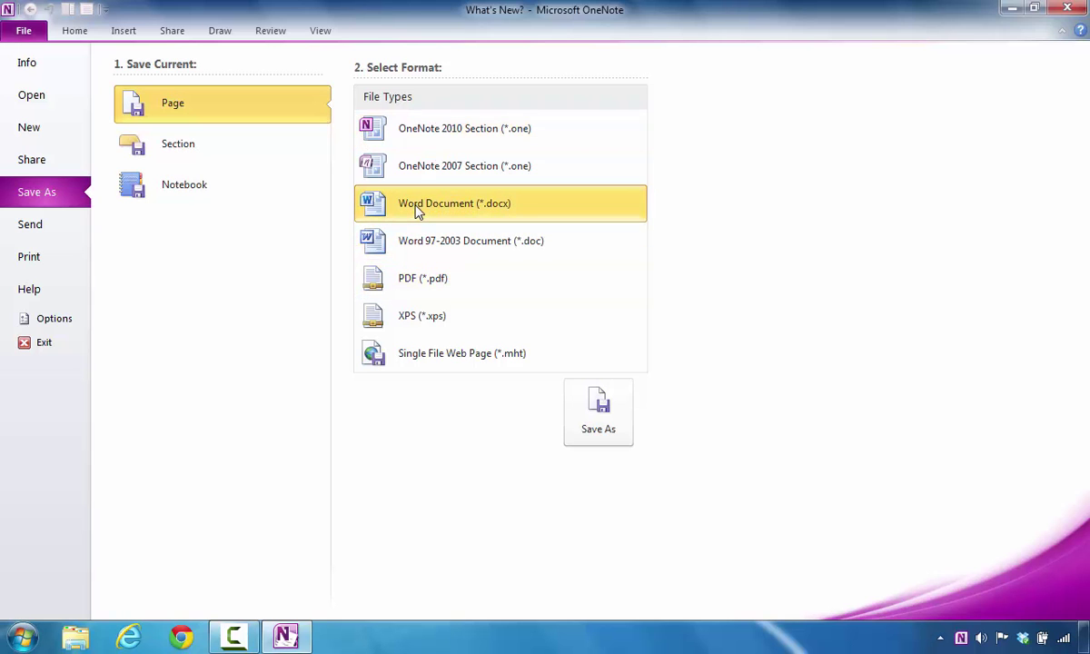
click(589, 427)
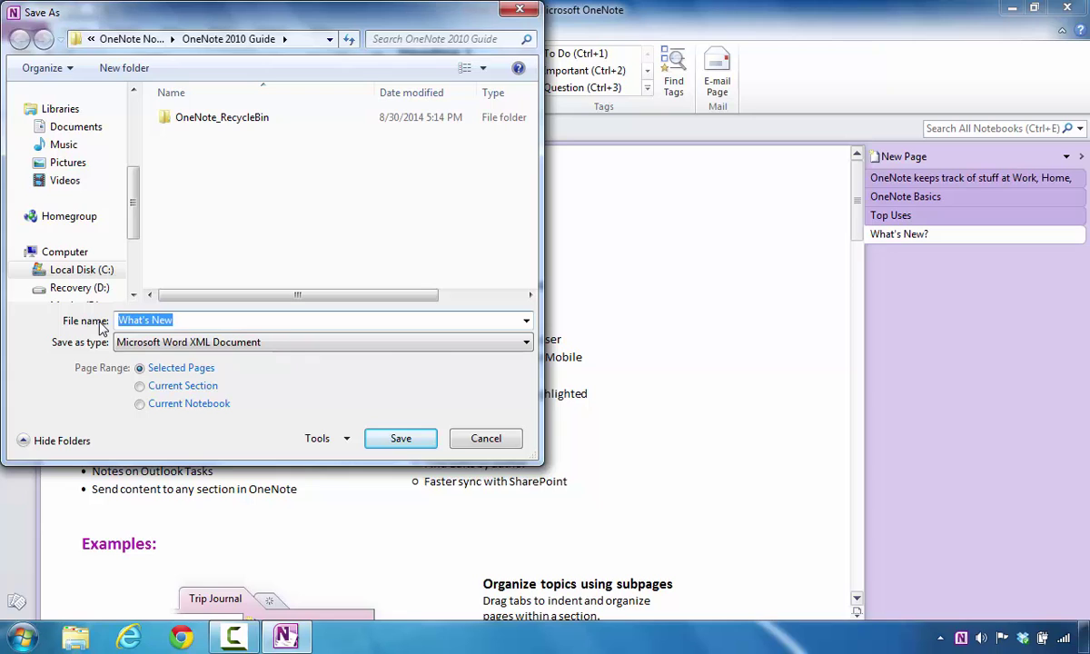
Create a 'Saved OneNote Pages' folder on the Desktop and open it.
drag(137, 224, 136, 134)
click(79, 172)
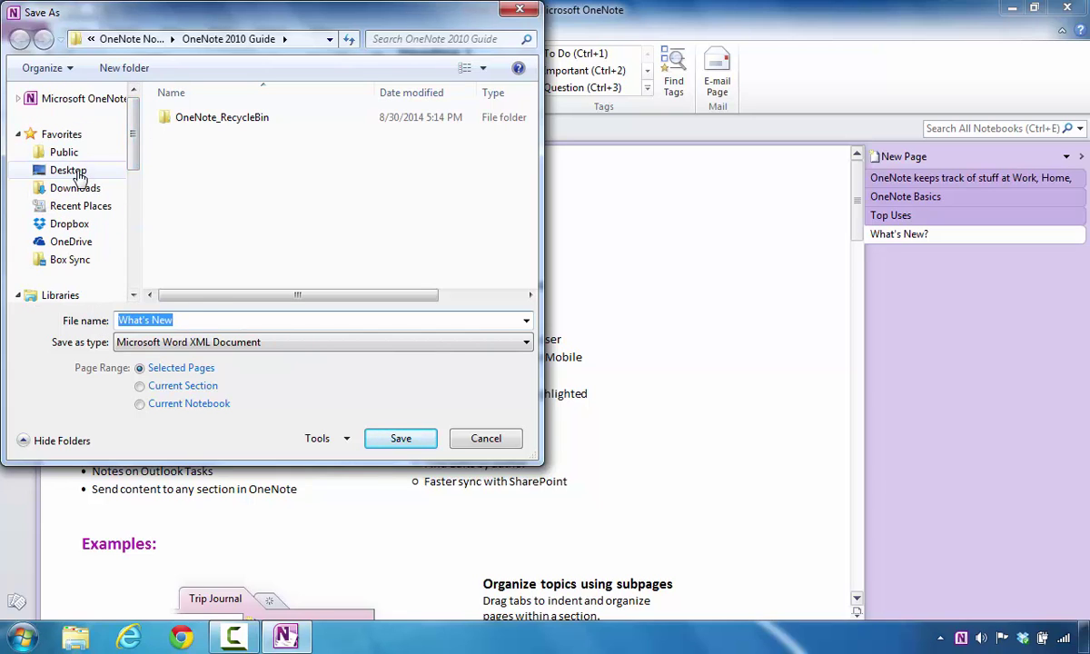
click(125, 68)
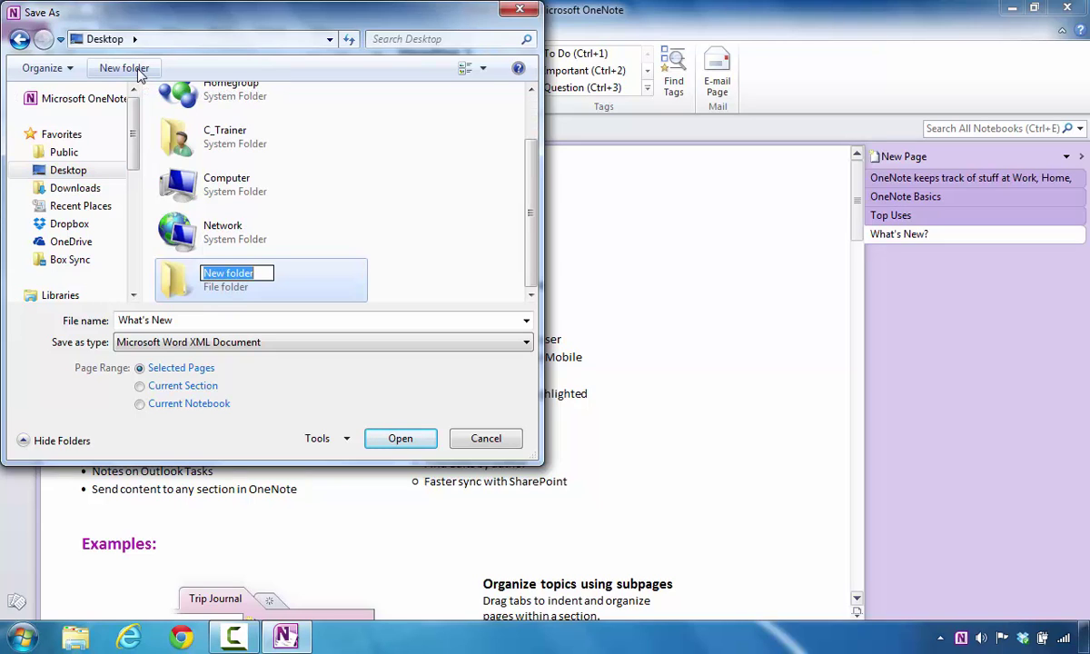
text(Saved One)
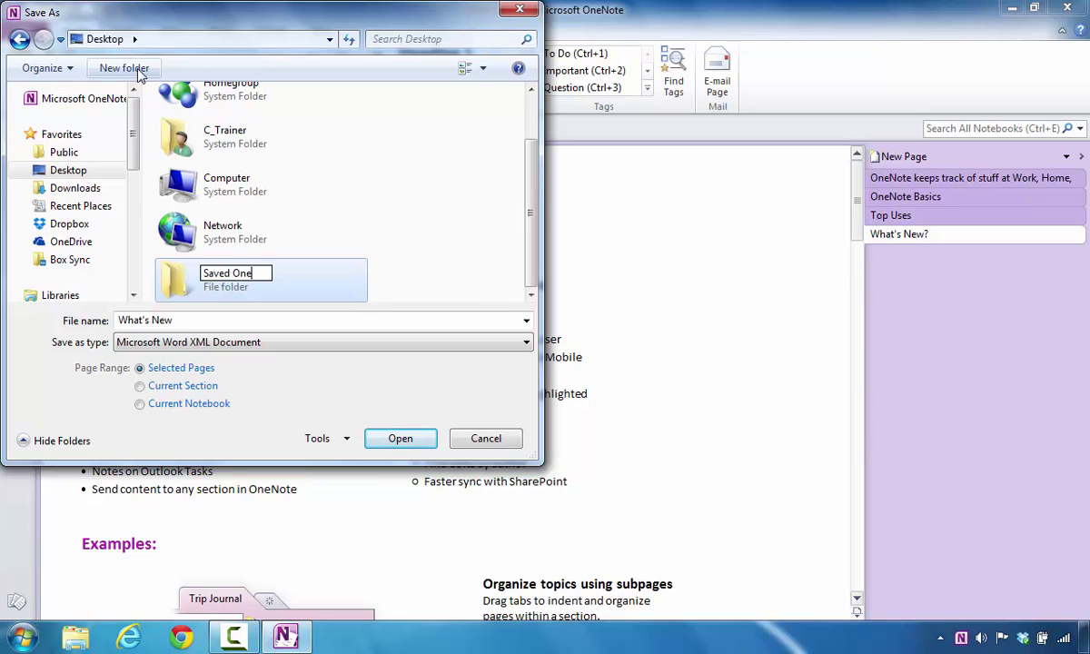
text(Note P)
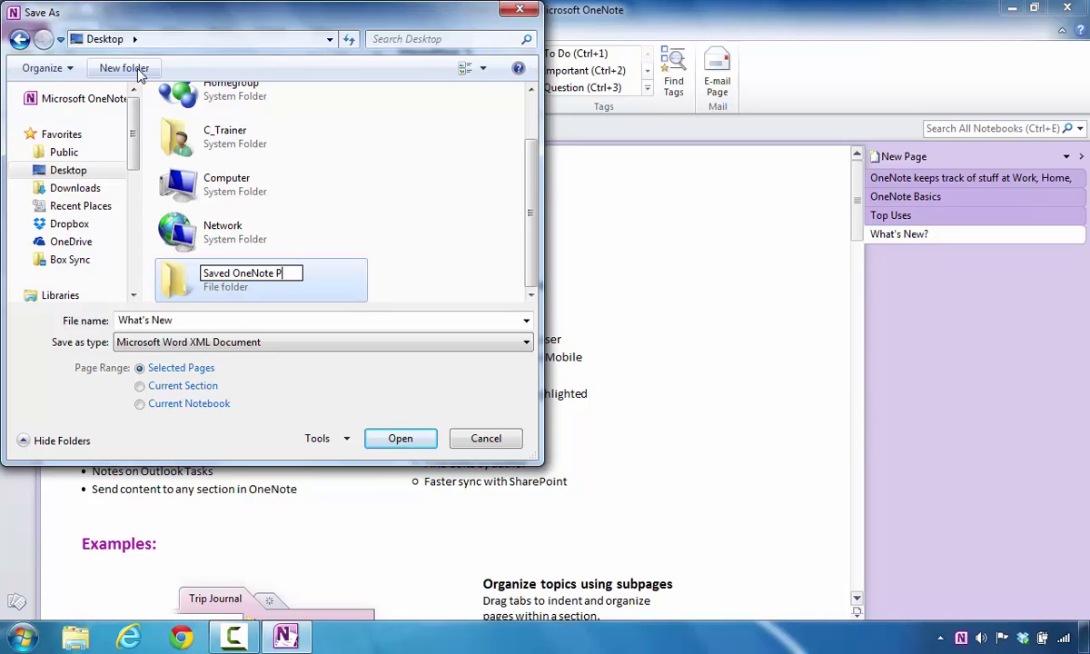
text(F)
key(BackSpace)
text(ages)
key(Return)
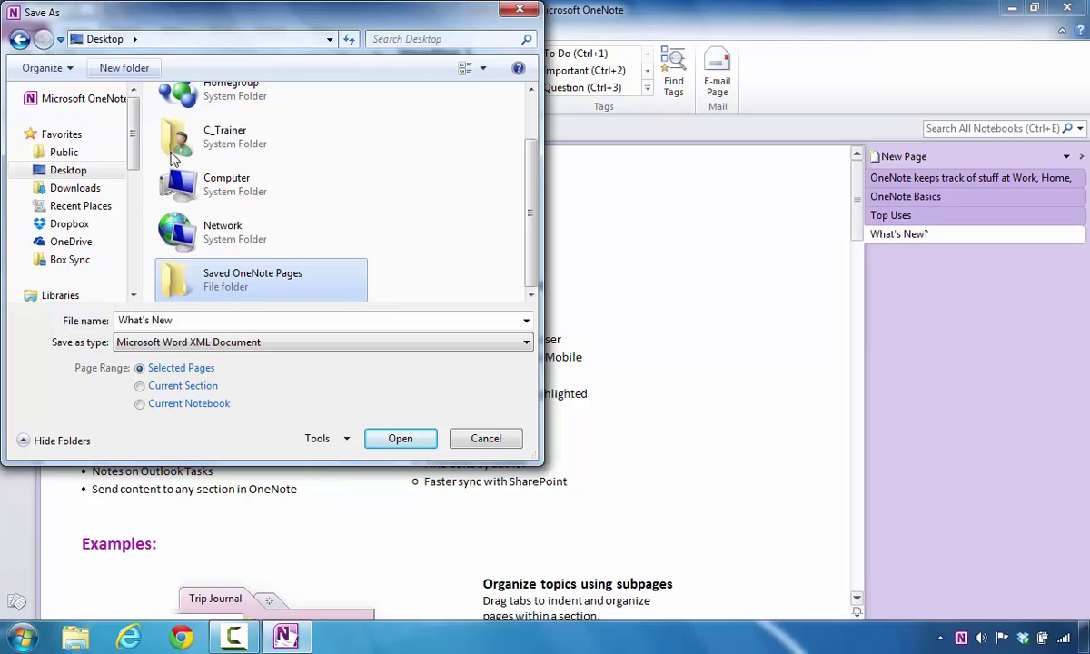
click(211, 285)
double_click(211, 285)
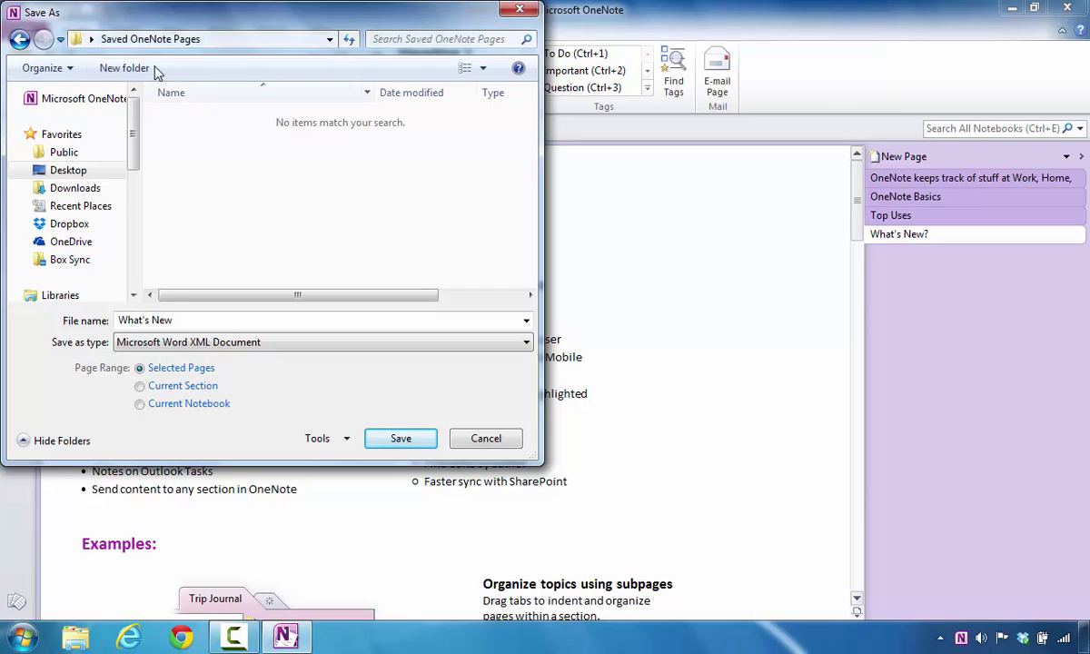
Save the page there as 'OneNote Word Page'.
click(182, 320)
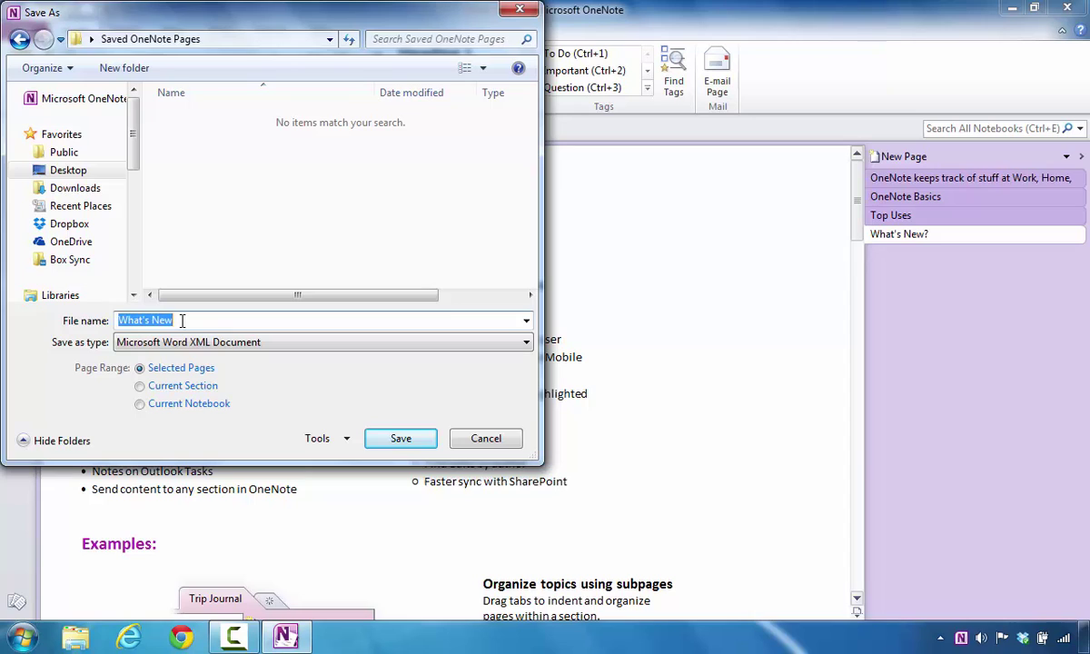
text(Onet)
key(BackSpace)
text(Note W)
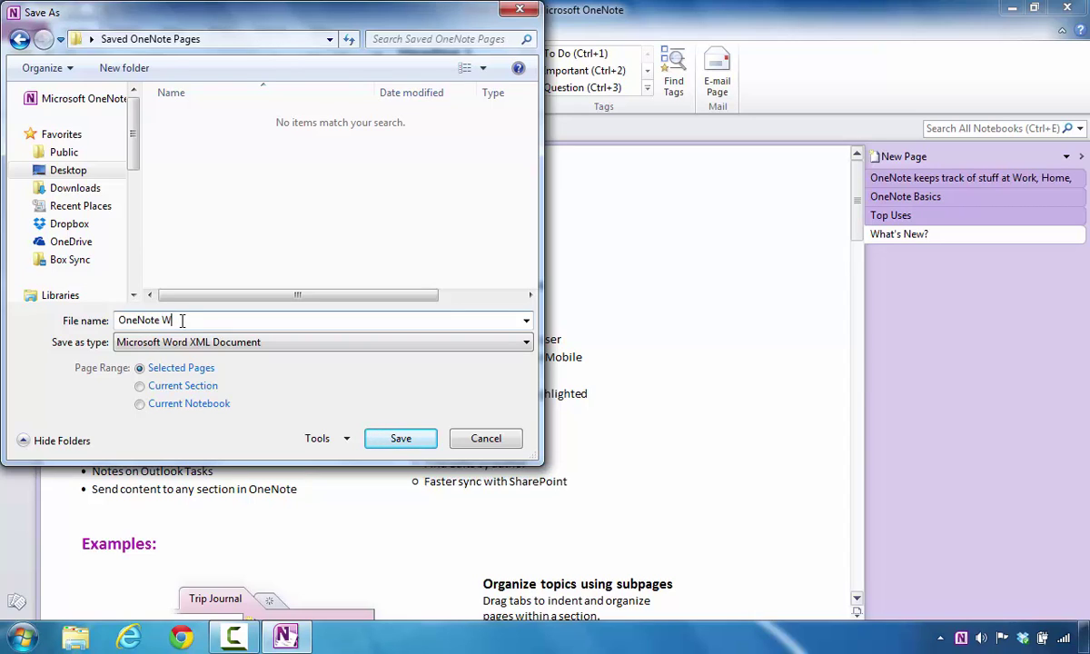
text(ord Page)
click(400, 439)
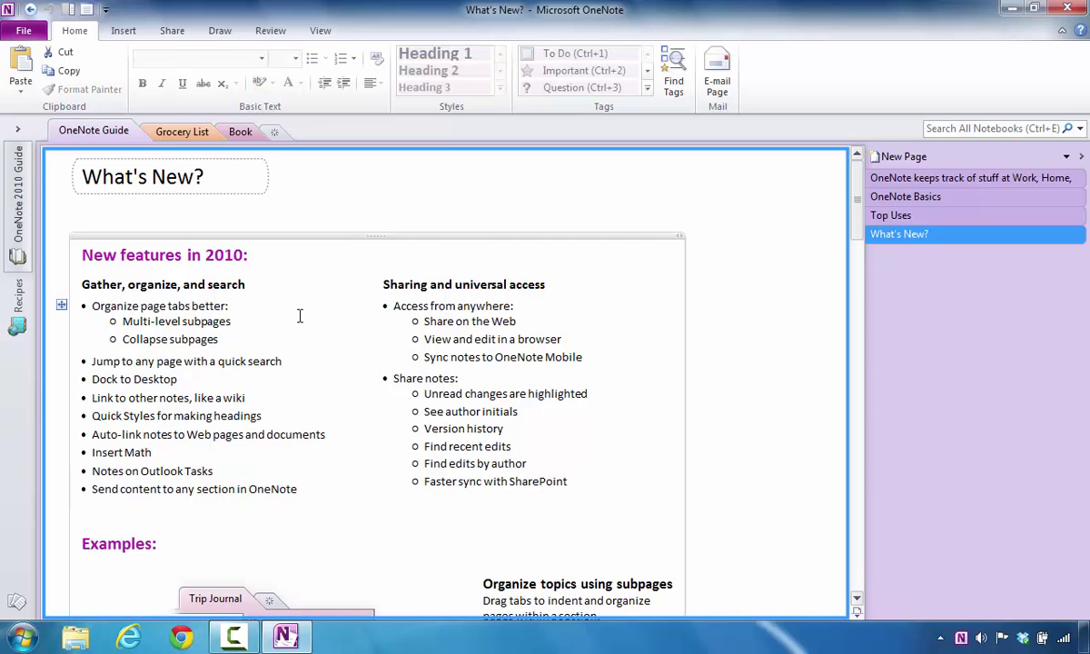
From the desktop, open OneNote Word Page in the Saved OneNote Pages folder.
click(1011, 11)
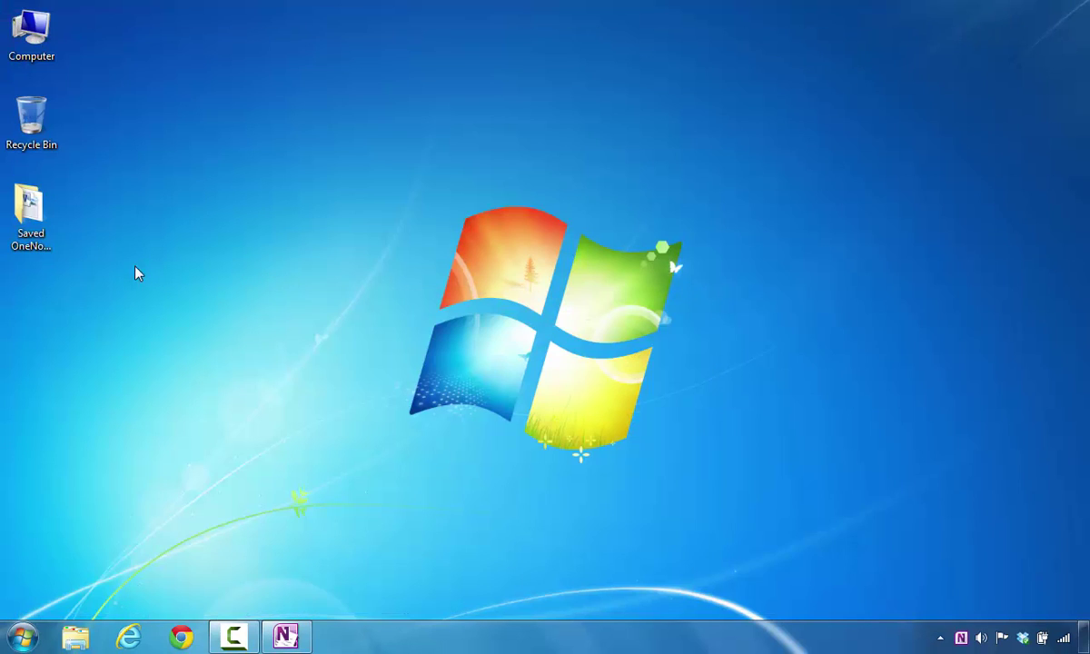
double_click(30, 210)
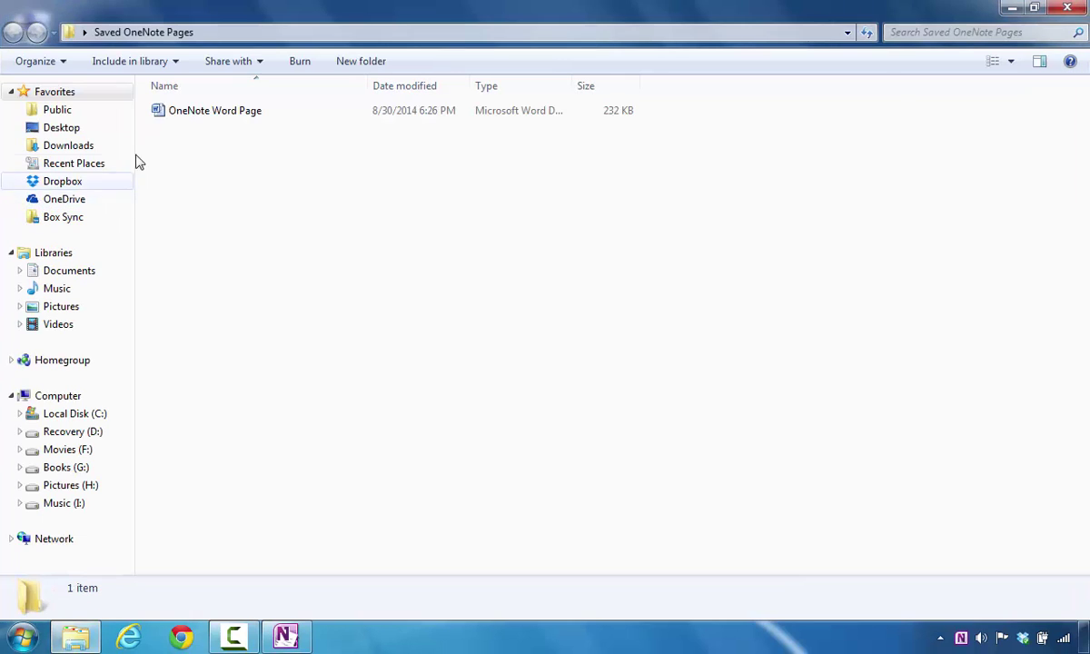
double_click(183, 116)
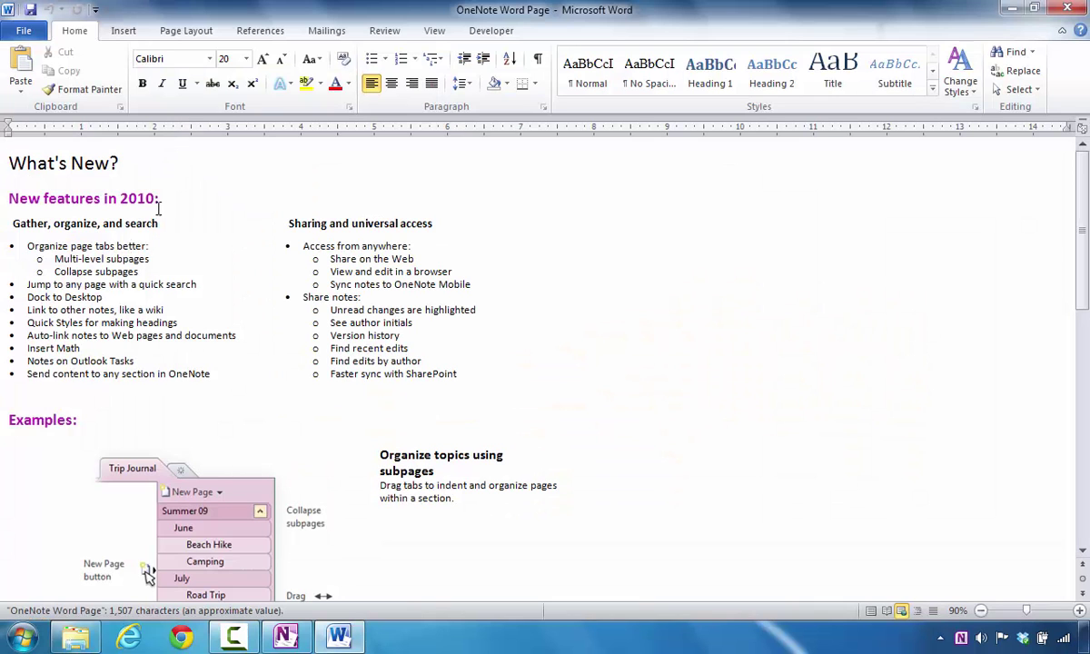
Retype the first letter 'q' of 'quick' in the exported bullet text.
click(107, 244)
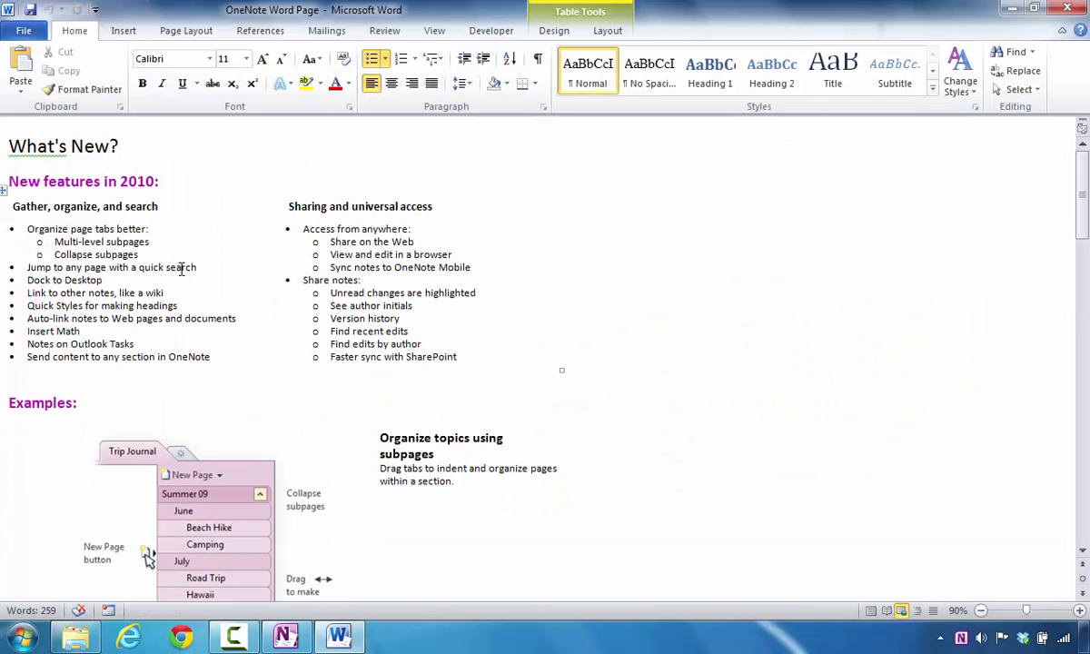
key(BackSpace)
text(q)
Scroll through the exported Word document, then close it.
scroll(270, 287, down, 5)
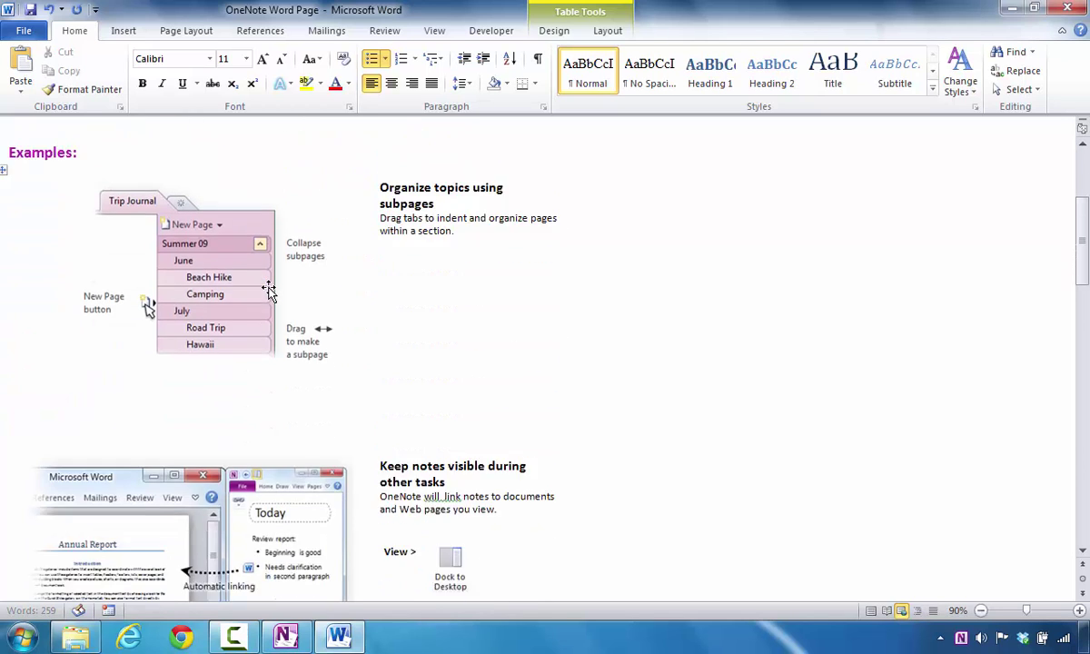
scroll(270, 289, down, 12)
scroll(270, 293, down, 12)
scroll(271, 297, up, 15)
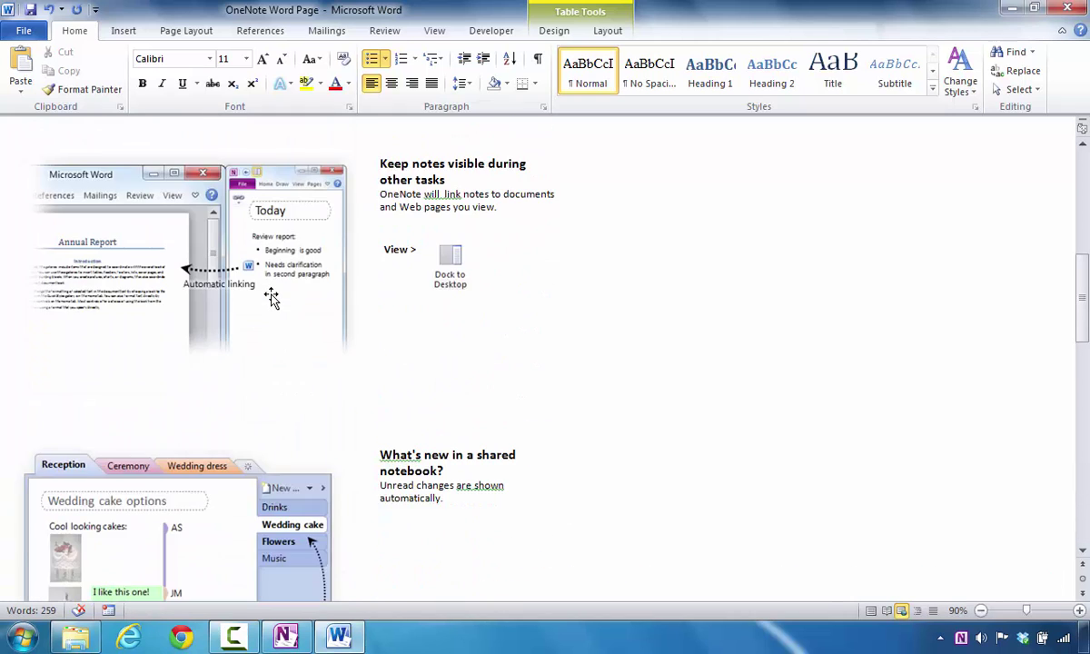
scroll(271, 297, up, 2)
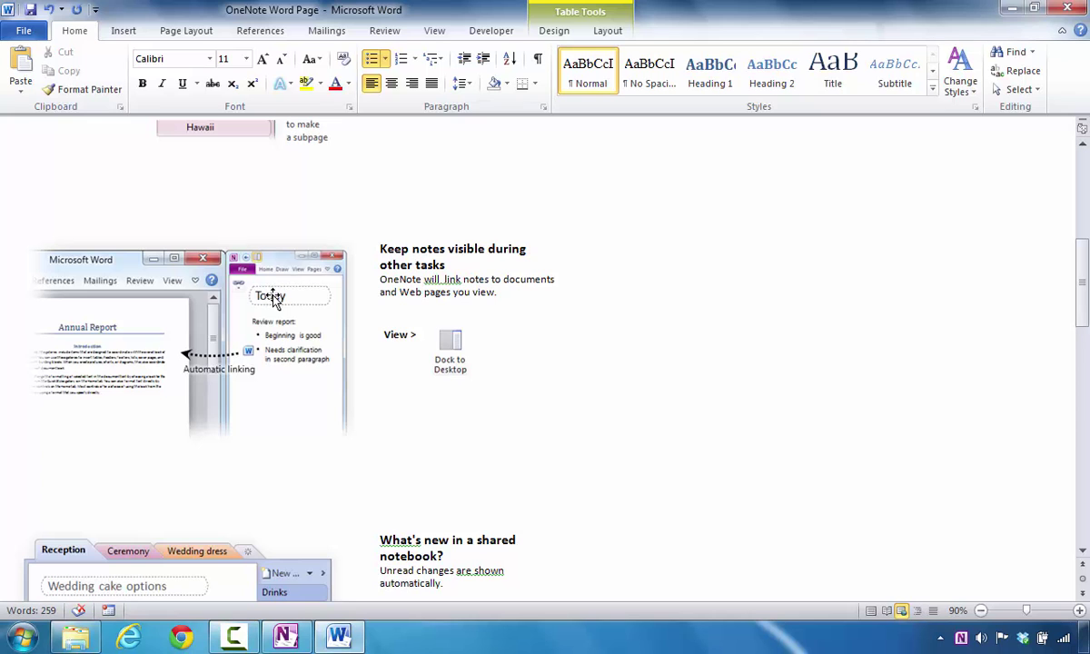
click(1070, 10)
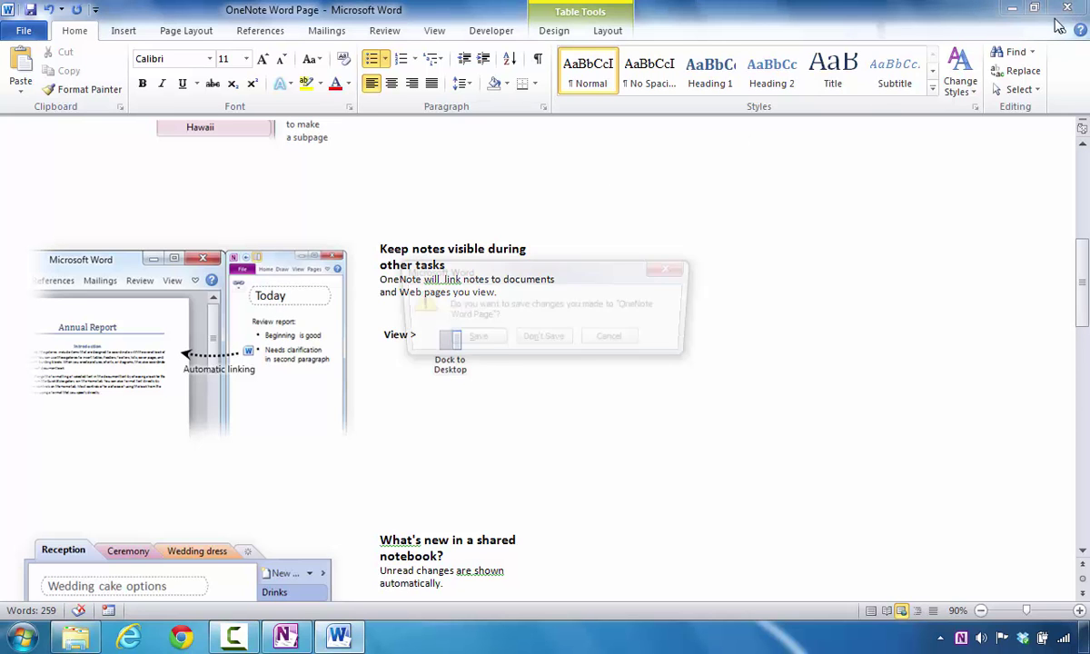
Don't save the Word changes, close the folder window, and return to OneNote.
click(528, 341)
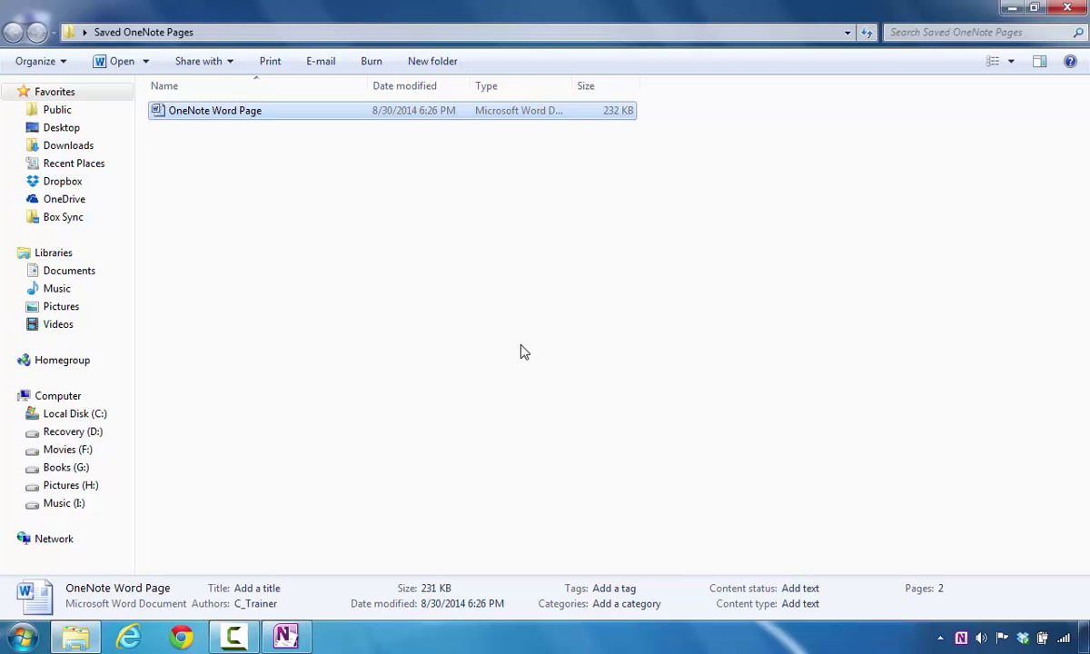
click(1067, 8)
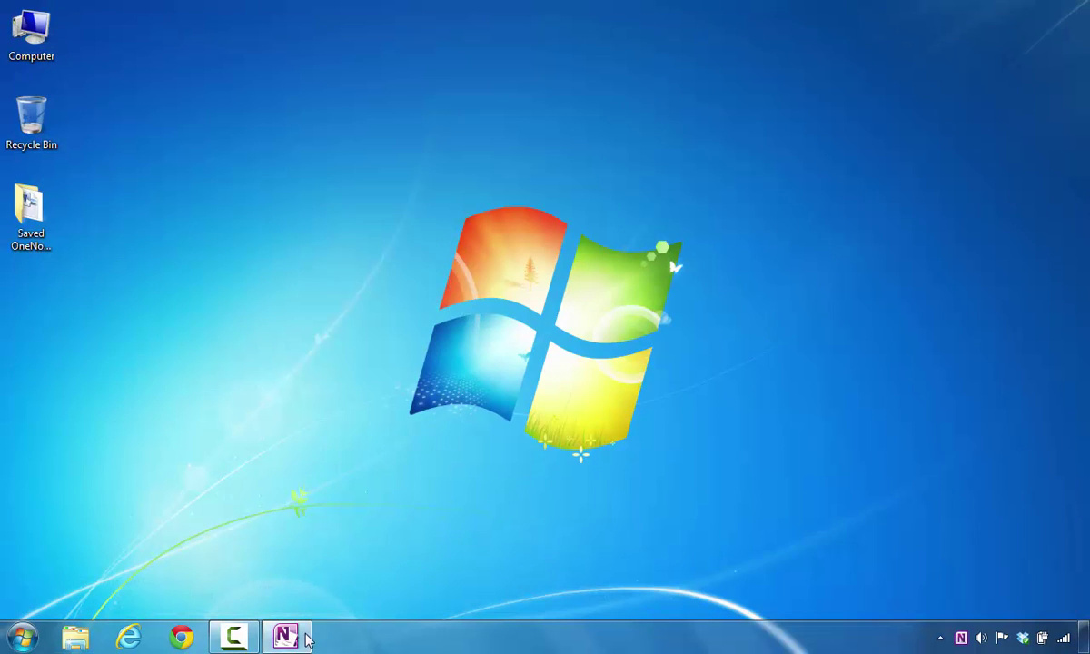
click(306, 638)
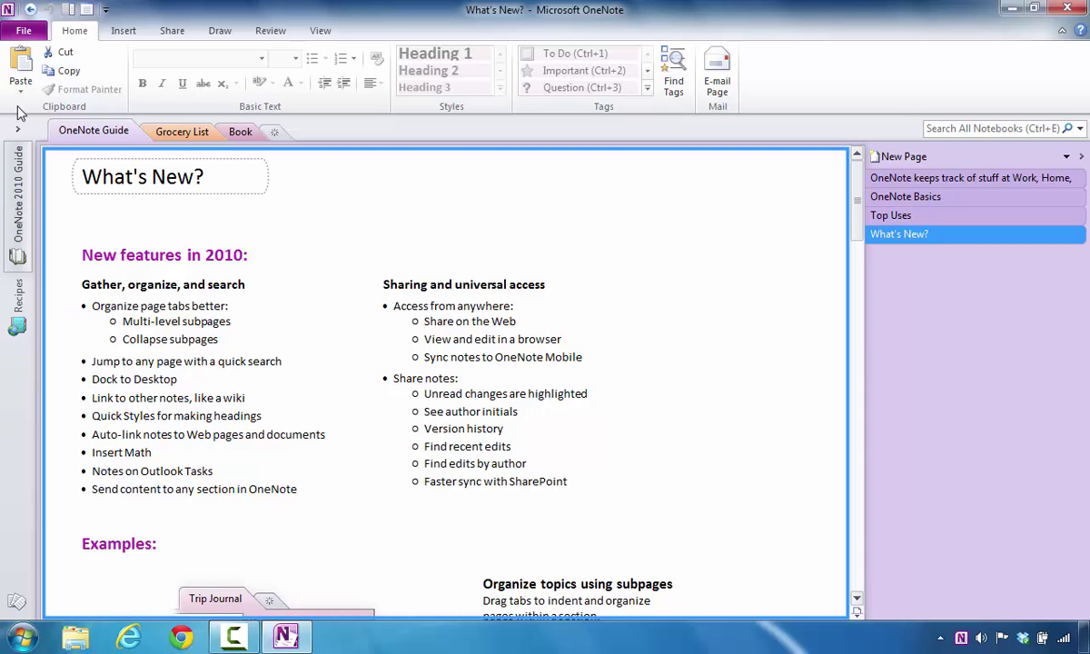
In File > Save As, choose to save the current page as PDF (*.pdf).
click(24, 32)
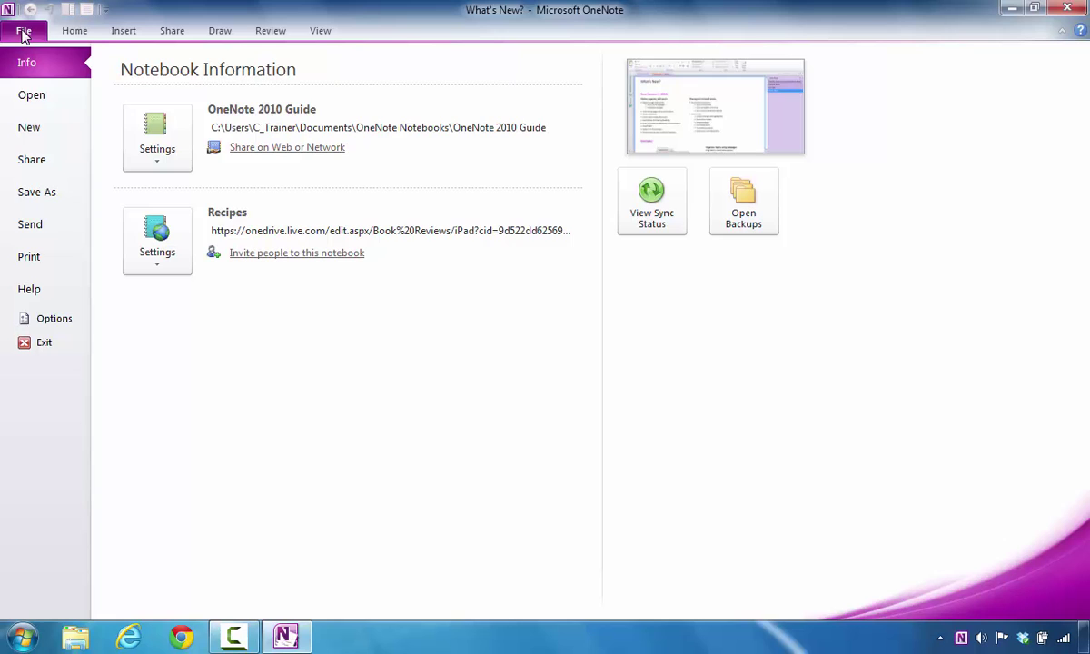
click(37, 194)
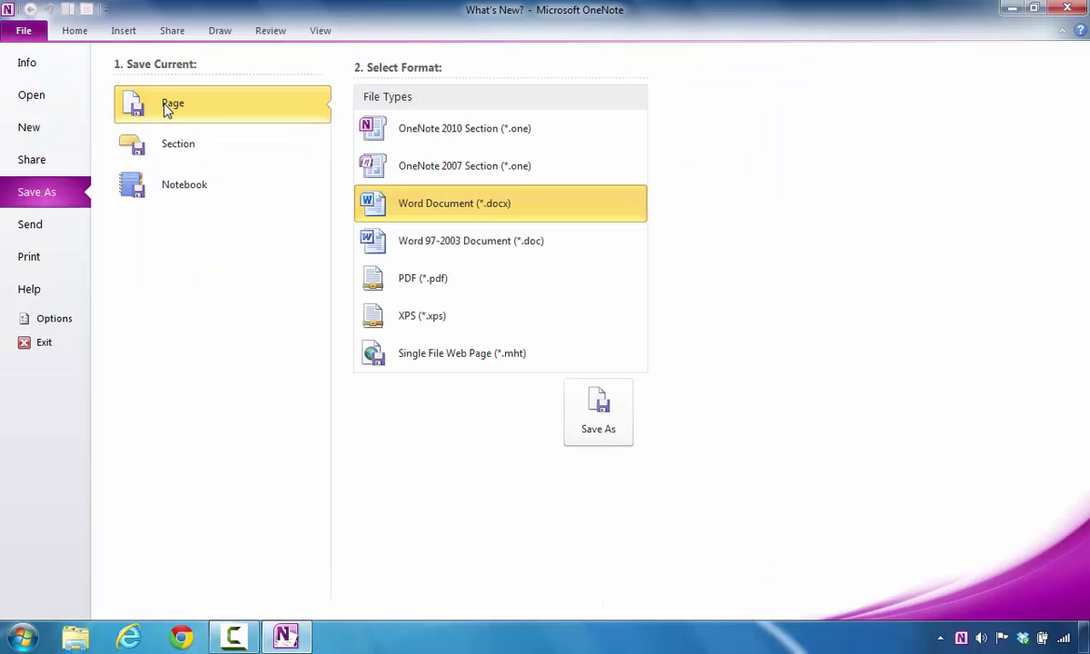
click(438, 286)
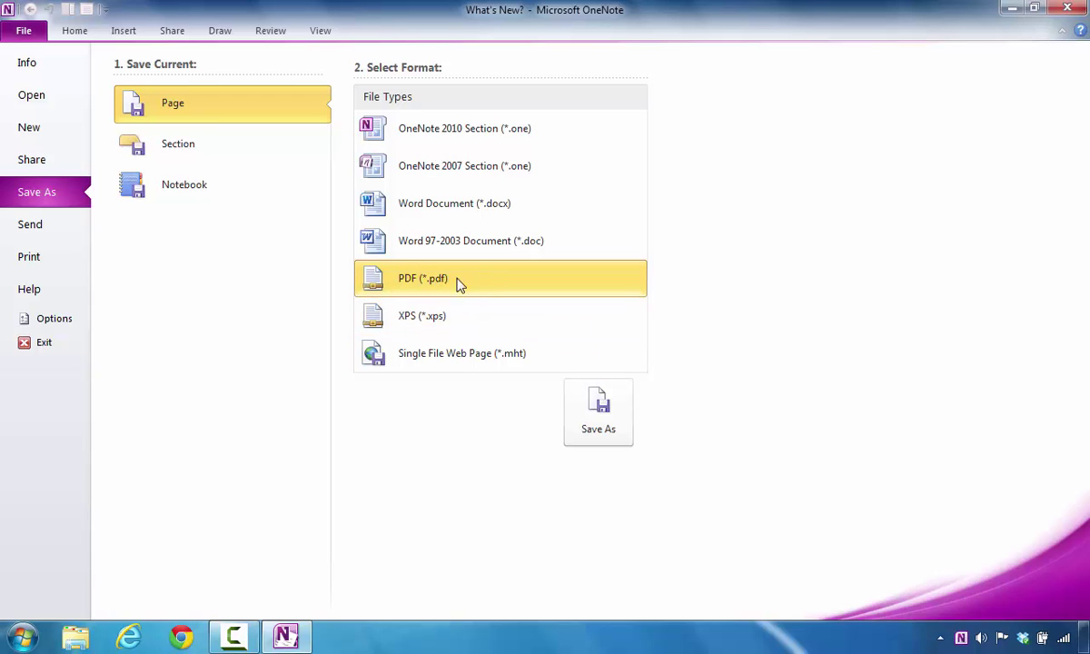
click(602, 427)
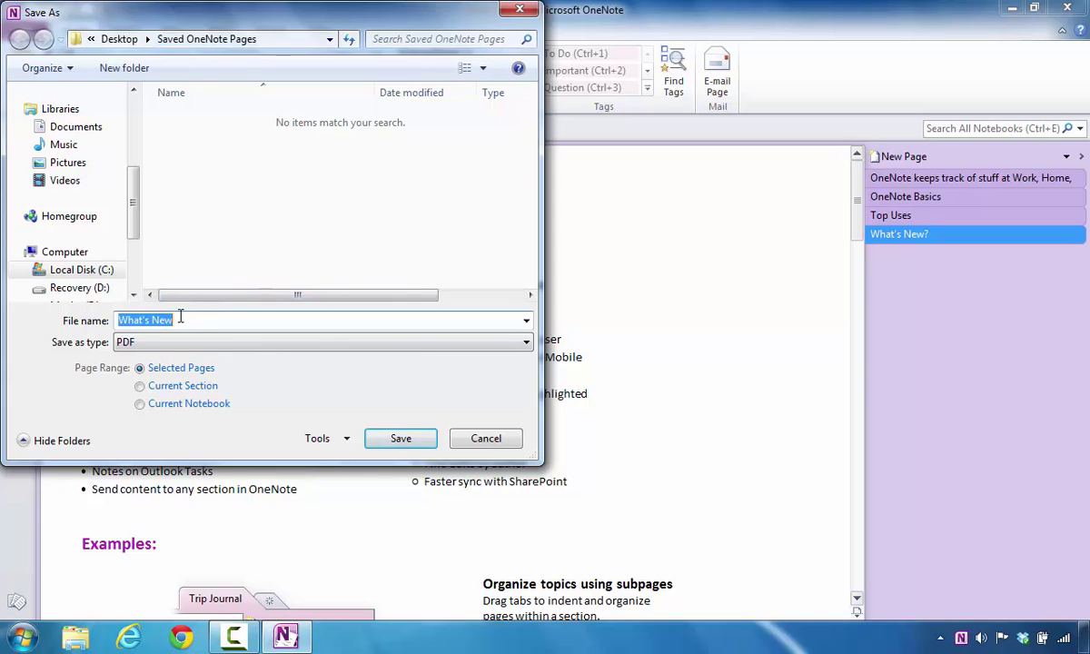
Name the file 'Whats New PDF' and save the page.
text(Wor)
key(BackSpace)
key(BackSpace)
key(BackSpace)
text(Whats New PDF)
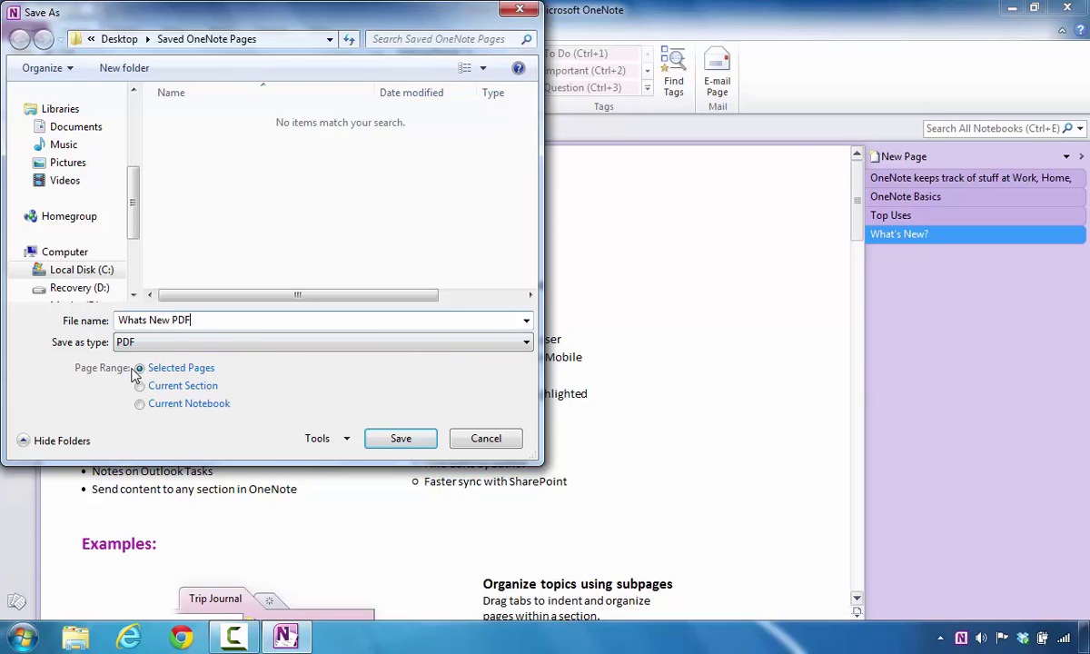
click(390, 442)
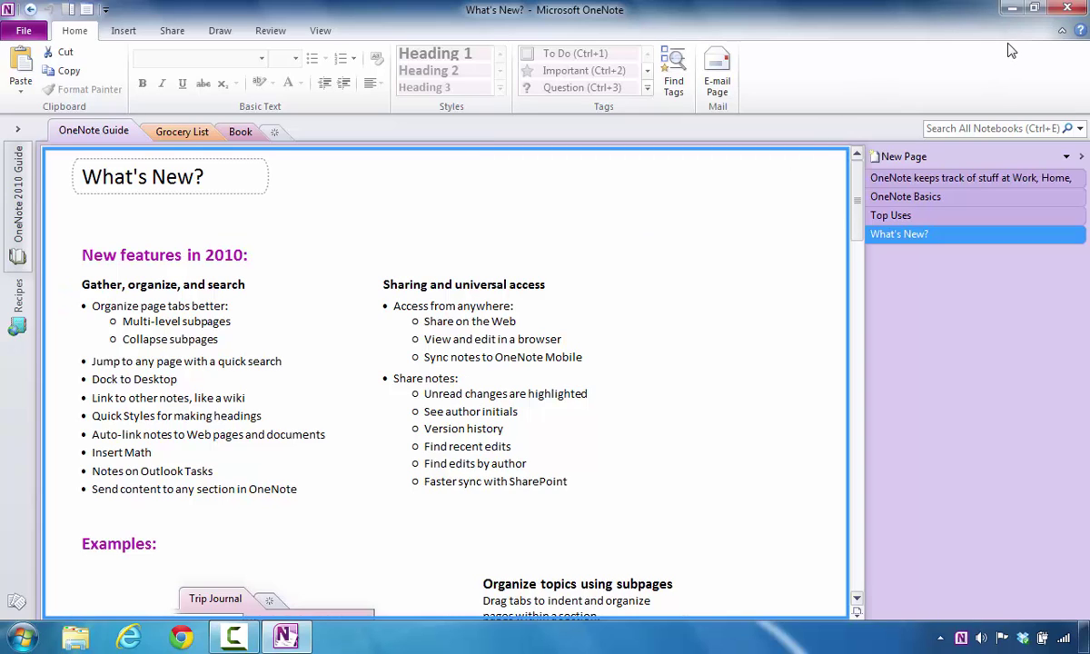
From the desktop, open Whats New PDF in the Saved OneNote Pages folder.
click(1012, 9)
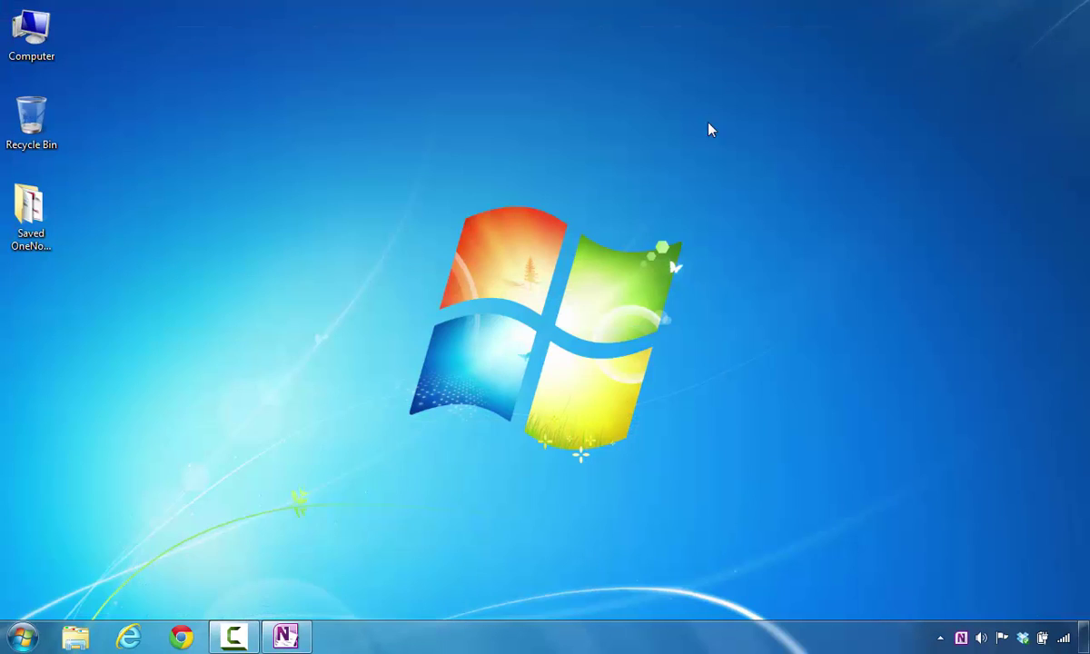
double_click(32, 209)
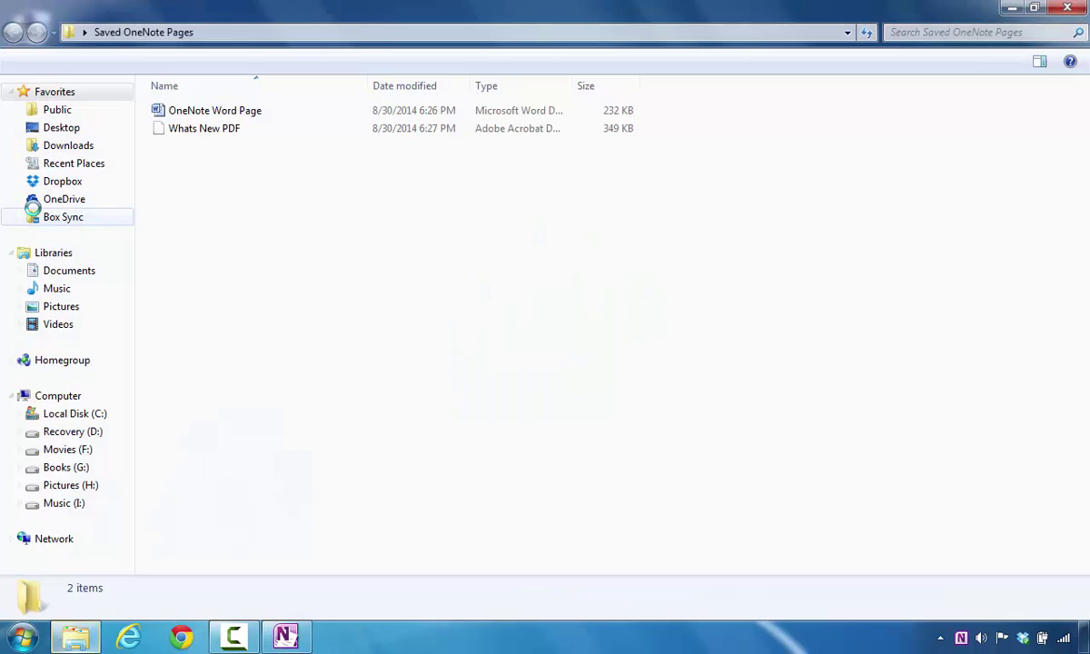
click(196, 135)
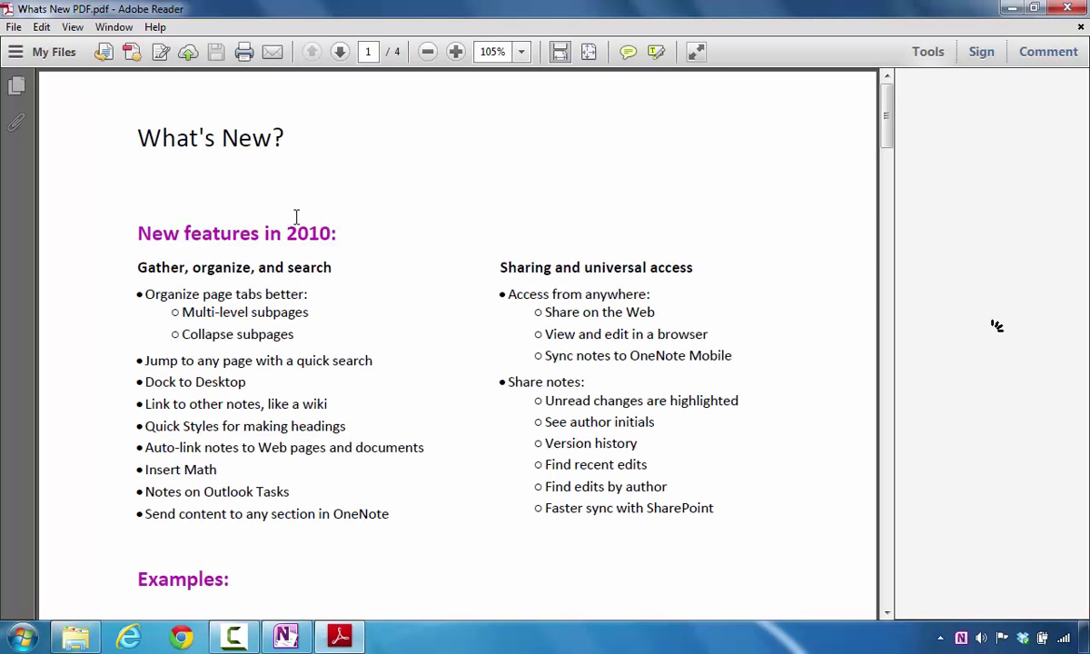
Scroll through the PDF, close Adobe Reader and the folder, and return to OneNote.
scroll(494, 223, down, 5)
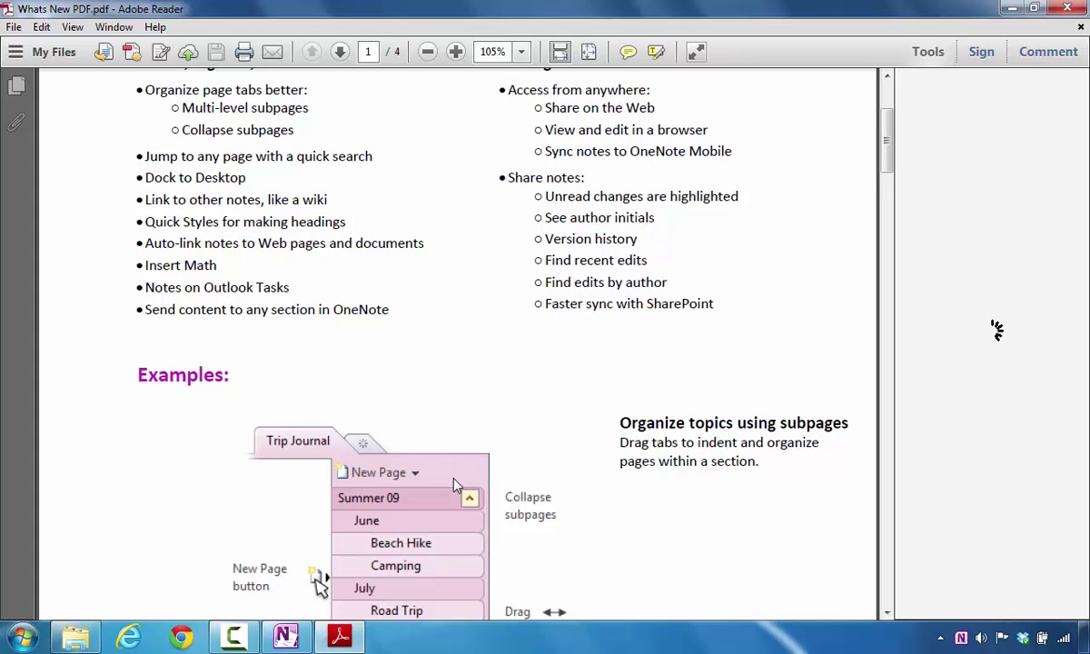
scroll(536, 427, down, 3)
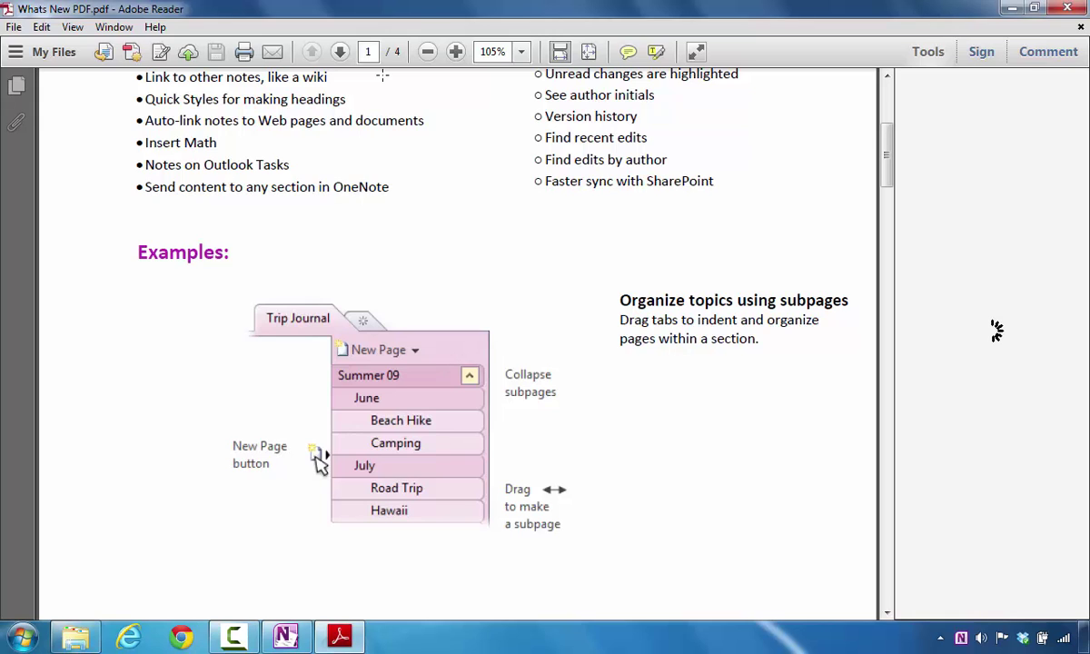
click(1070, 9)
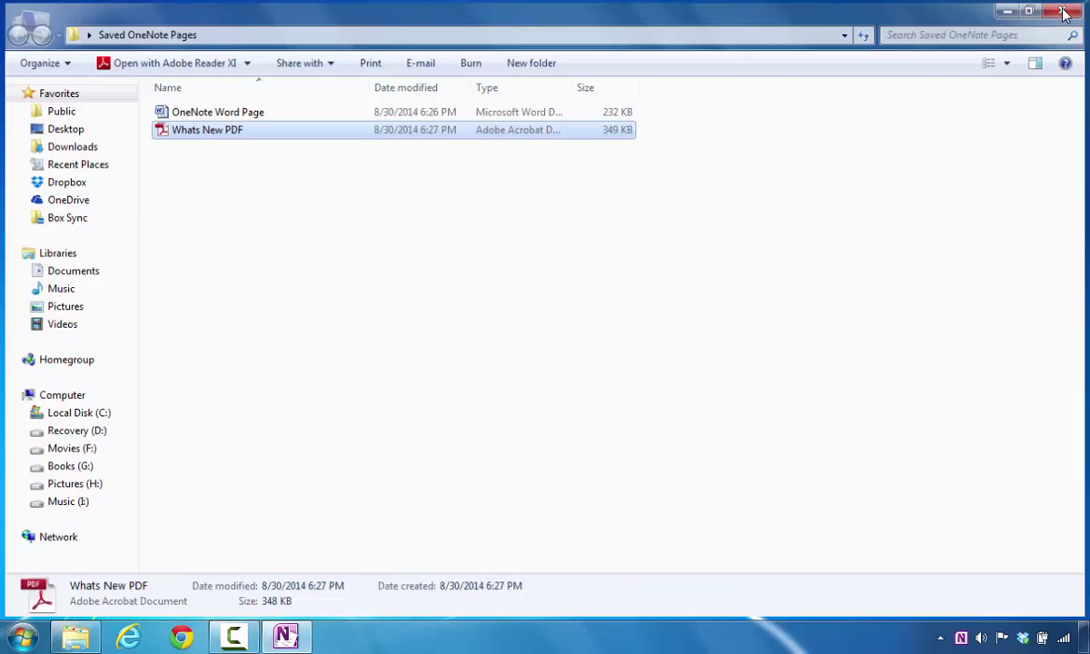
click(1065, 12)
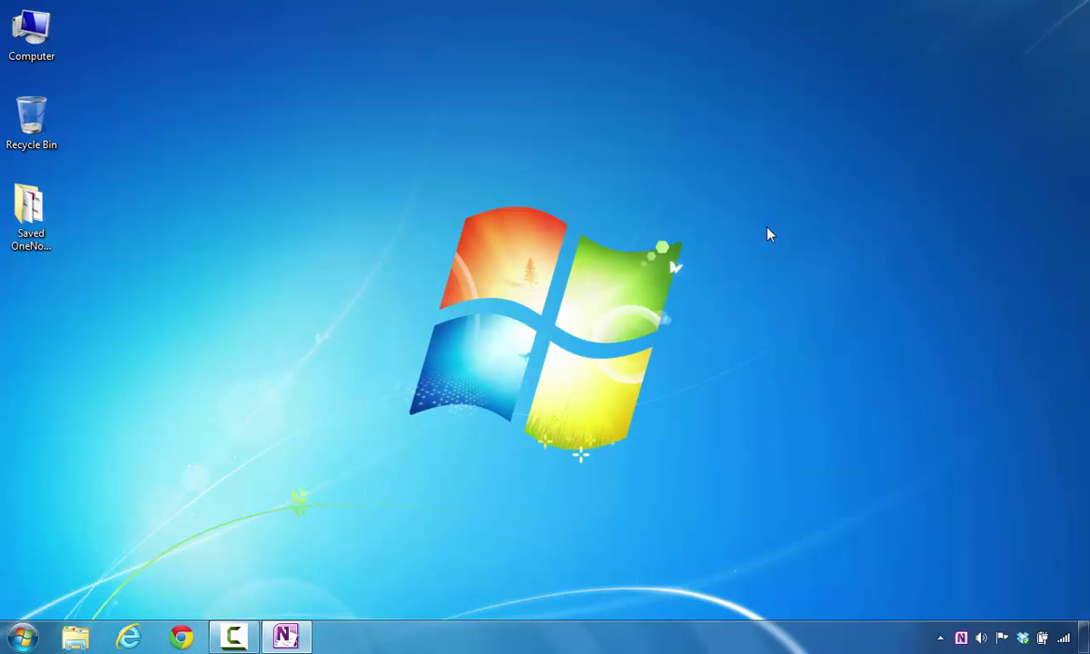
click(287, 638)
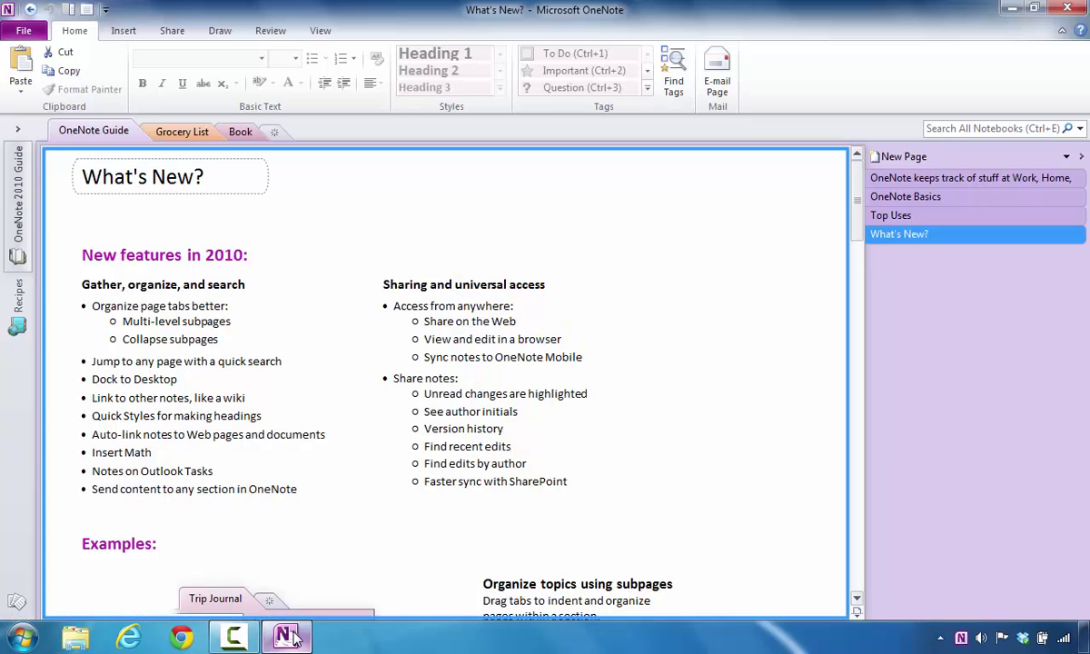
Browse the OneNote keeps track of stuff, OneNote Basics and Top Uses pages, return to What's New?, then open File.
click(885, 181)
click(879, 196)
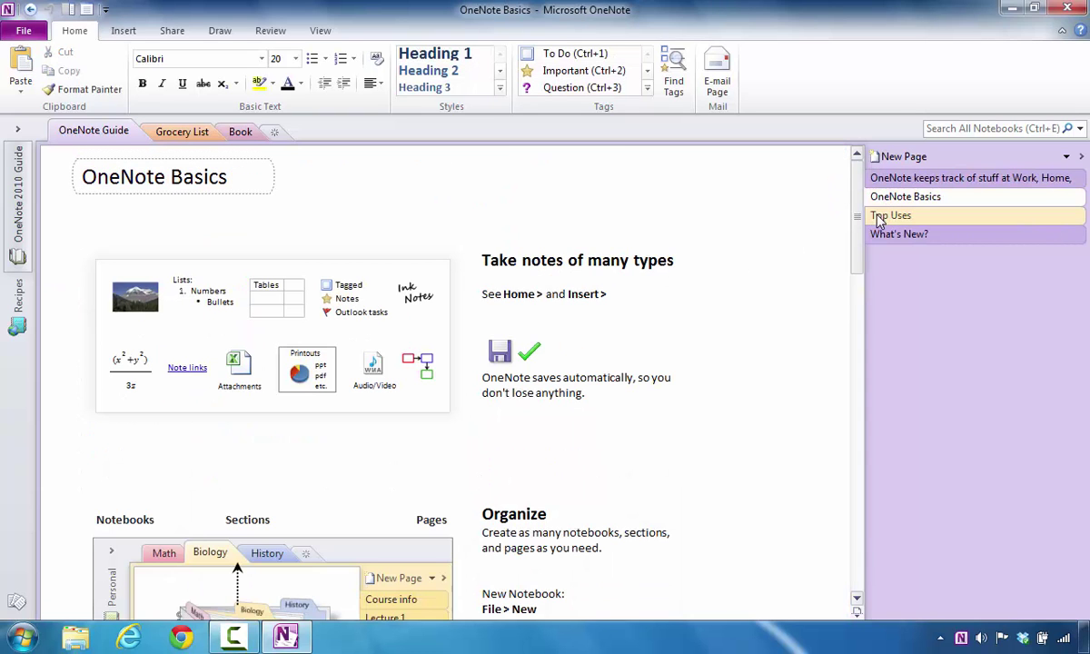
click(878, 218)
click(877, 235)
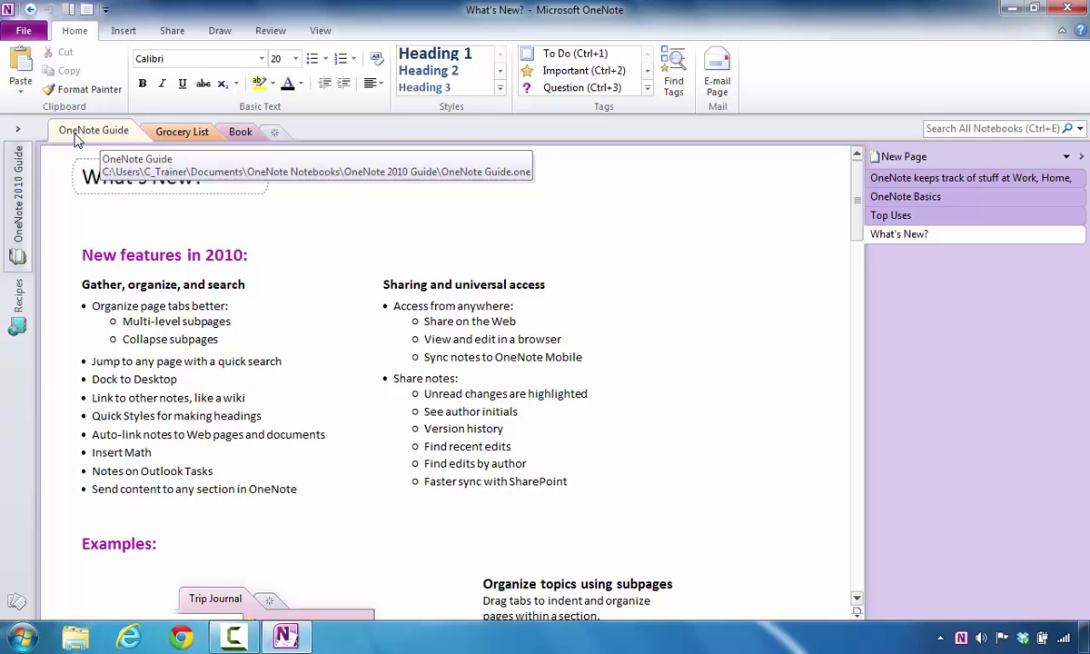
click(25, 32)
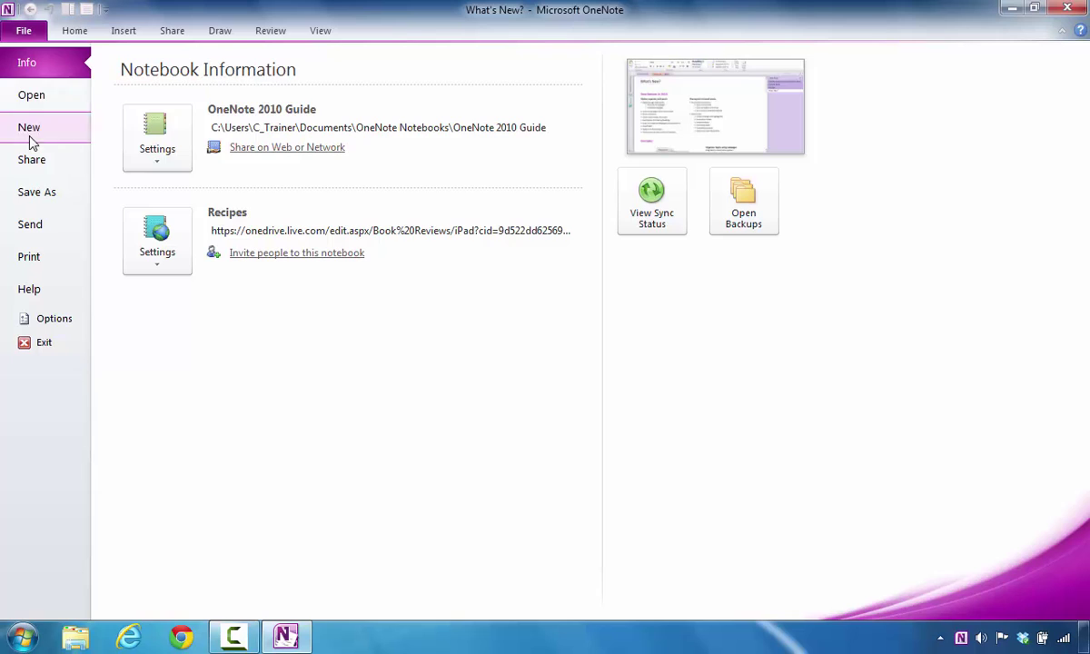
Export the section as Word Document (*.docx), saving it as 'OneNote Guide for Word' in Saved OneNote Pages.
click(32, 195)
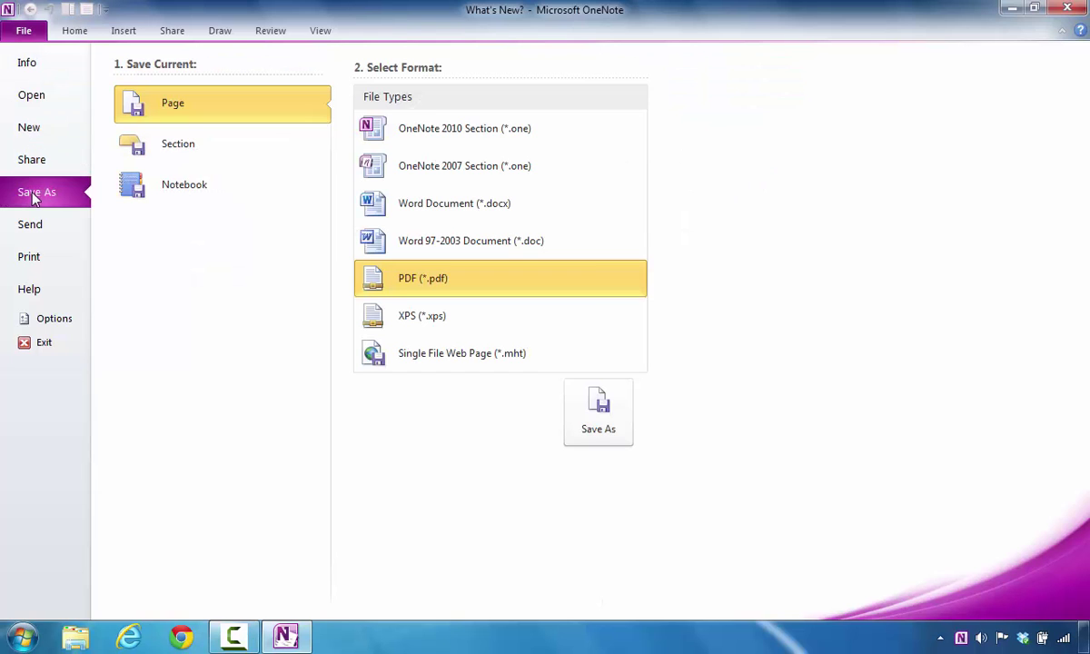
click(171, 150)
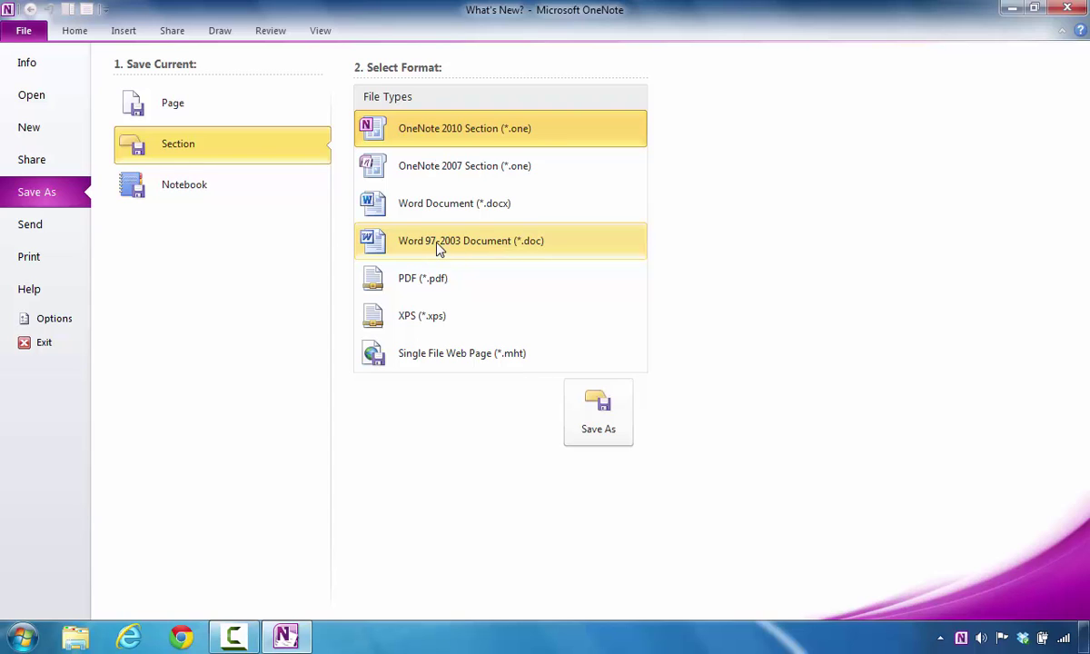
click(445, 215)
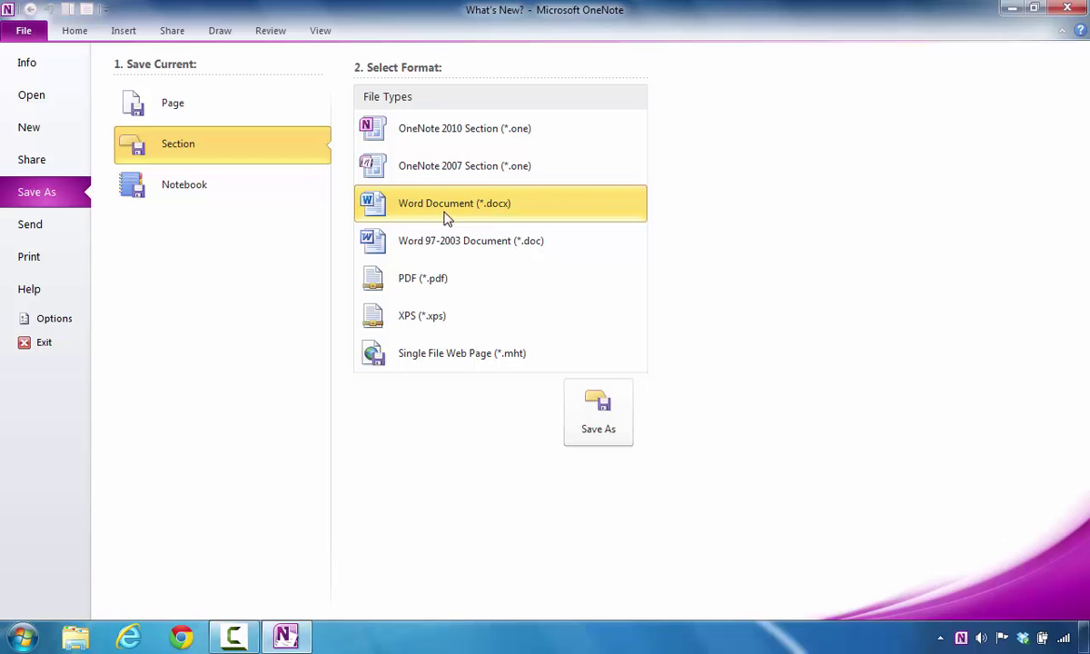
click(597, 413)
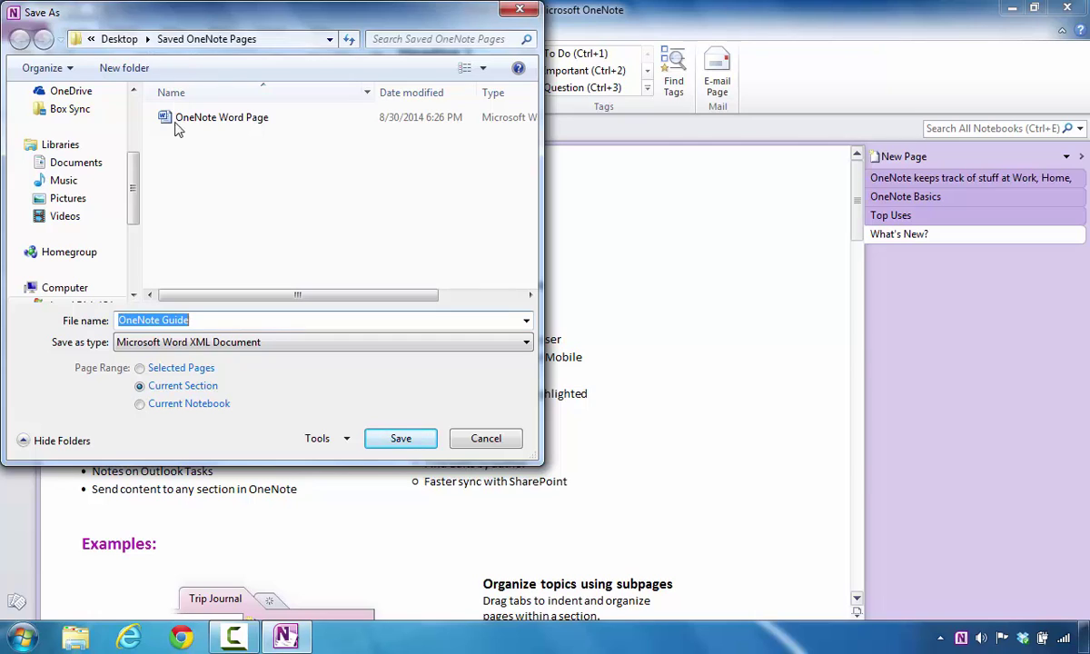
click(201, 320)
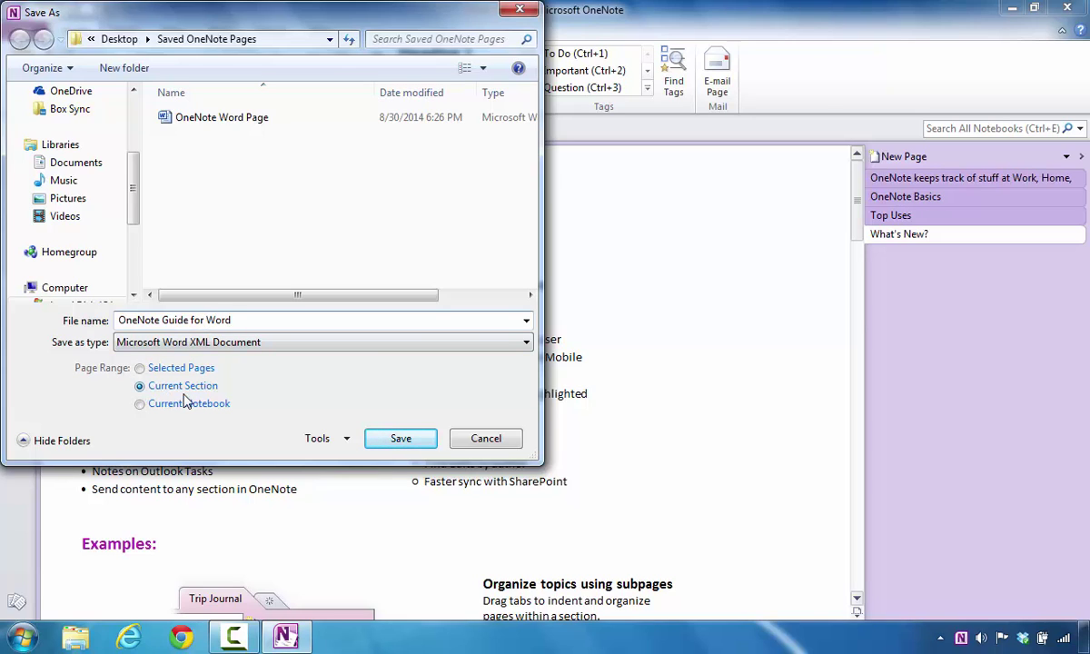
click(397, 438)
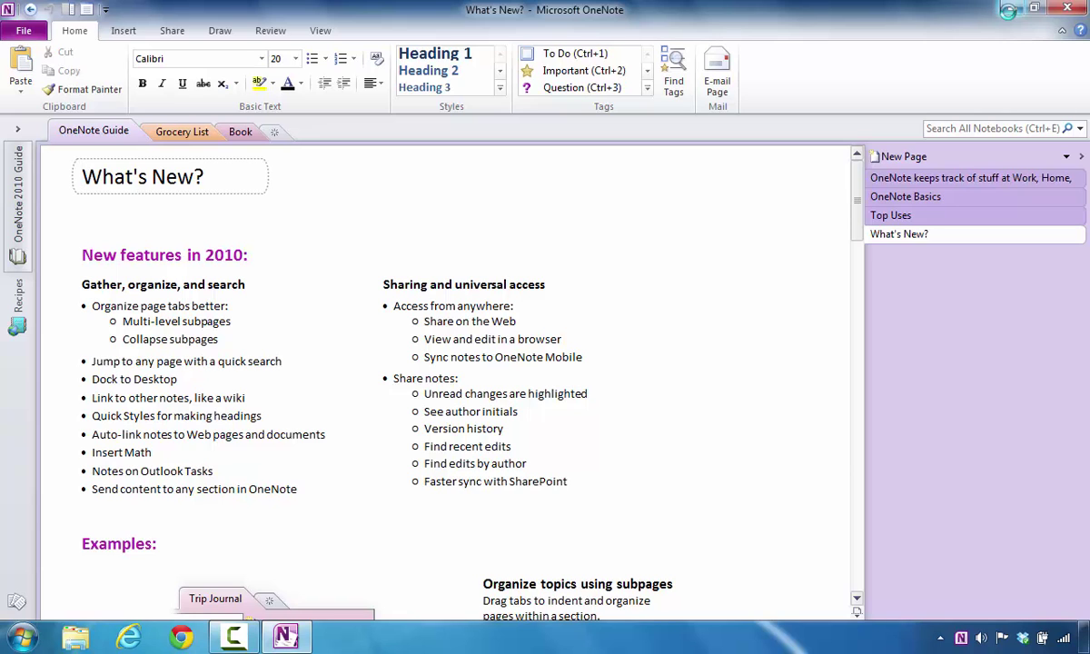
Minimize OneNote and open 'OneNote Guide for Word' from the desktop's Saved OneNote Pages folder.
click(1011, 11)
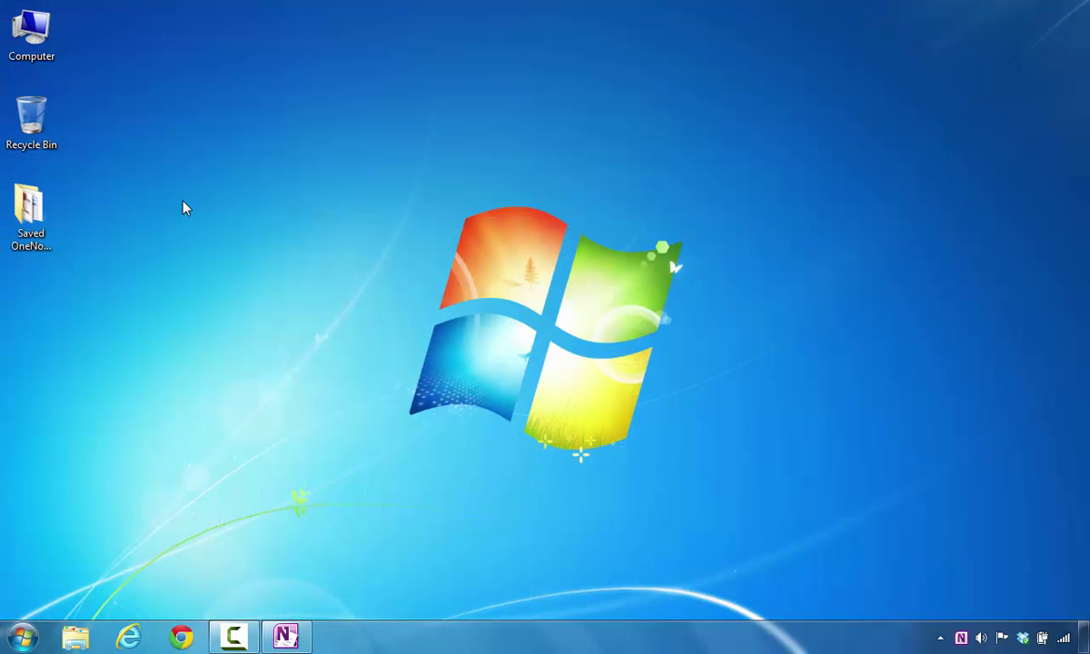
double_click(36, 209)
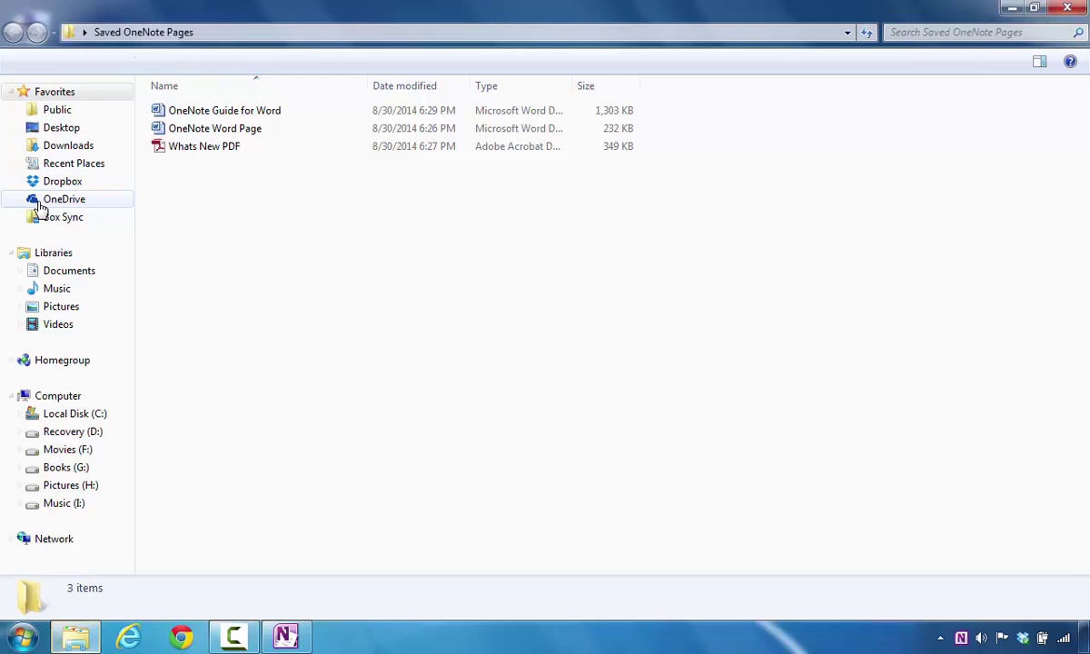
double_click(225, 113)
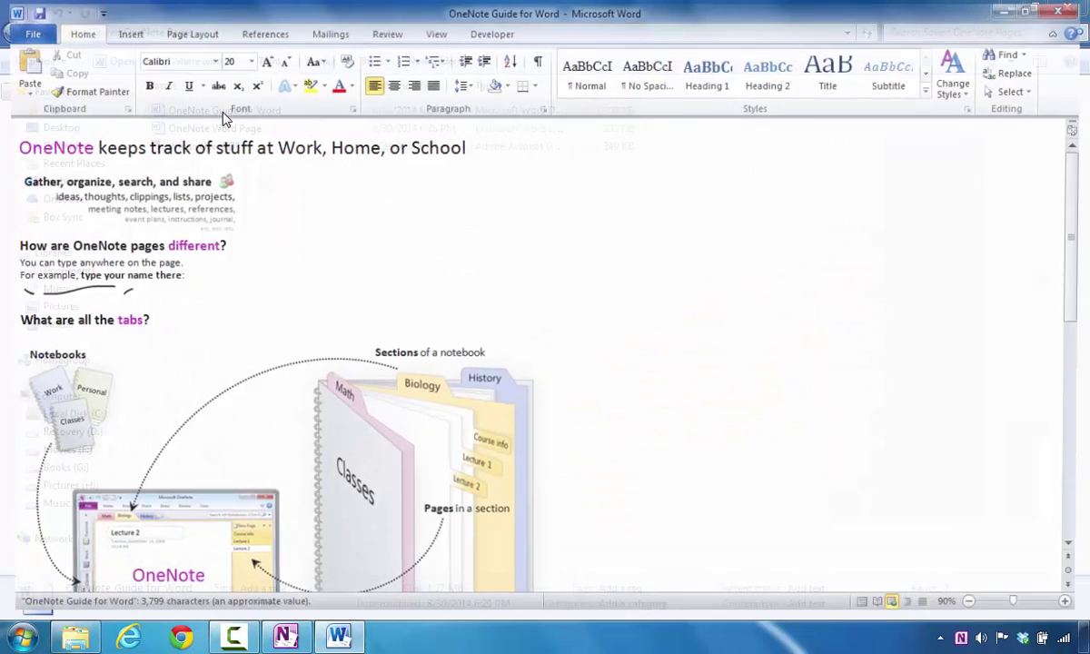
Scroll through the exported Word document to its end, then close Word.
scroll(251, 175, down, 6)
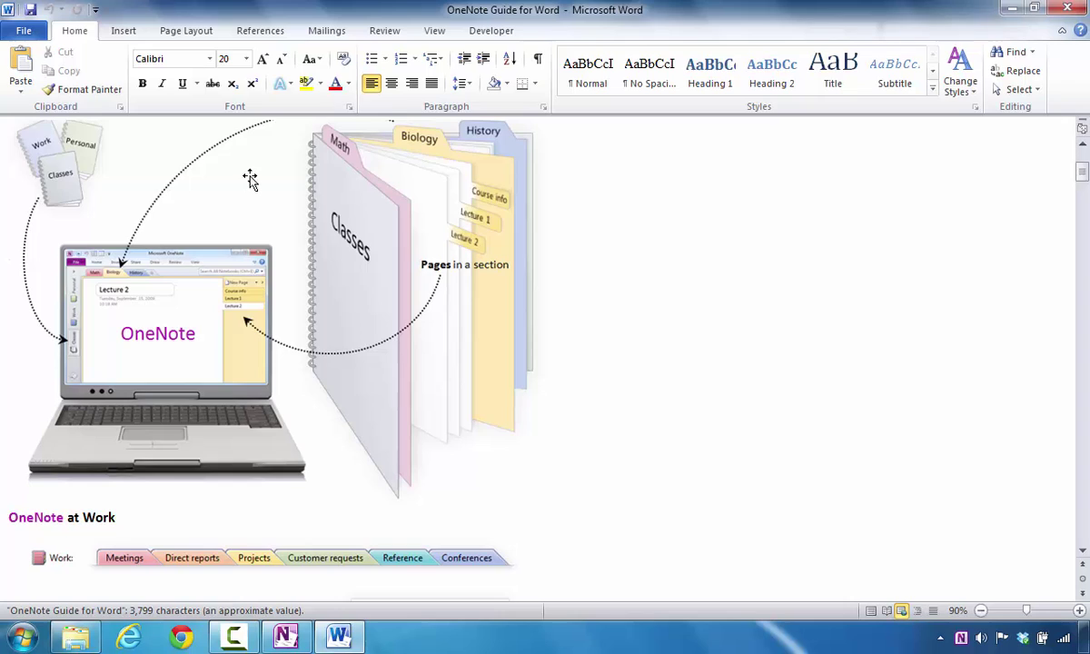
scroll(499, 256, down, 5)
drag(1081, 180, 1065, 547)
click(287, 491)
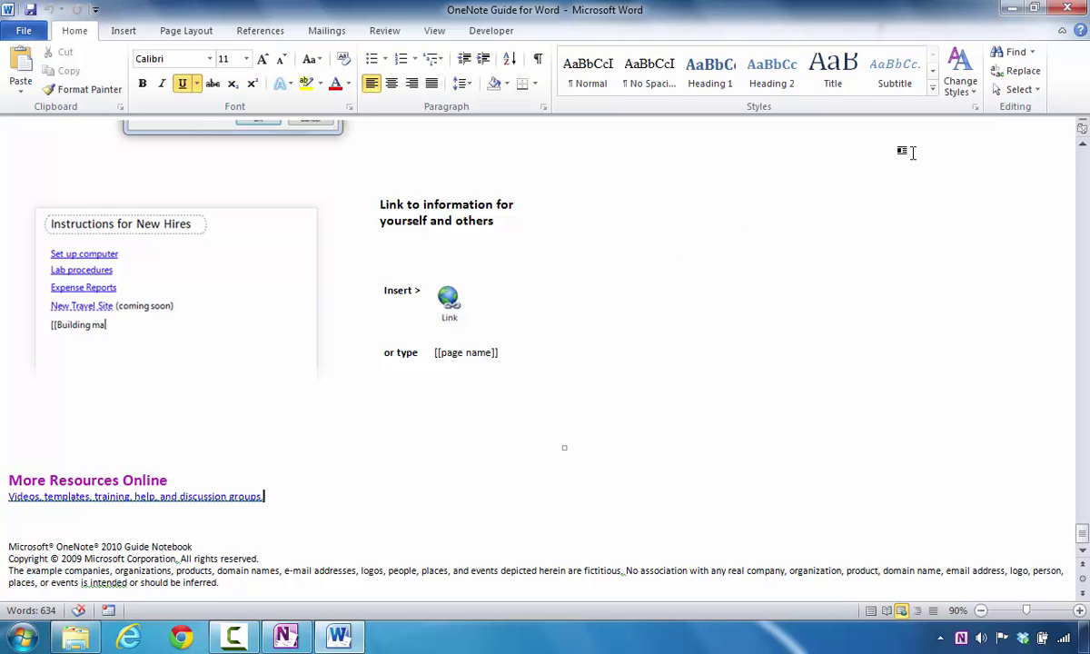
click(1065, 9)
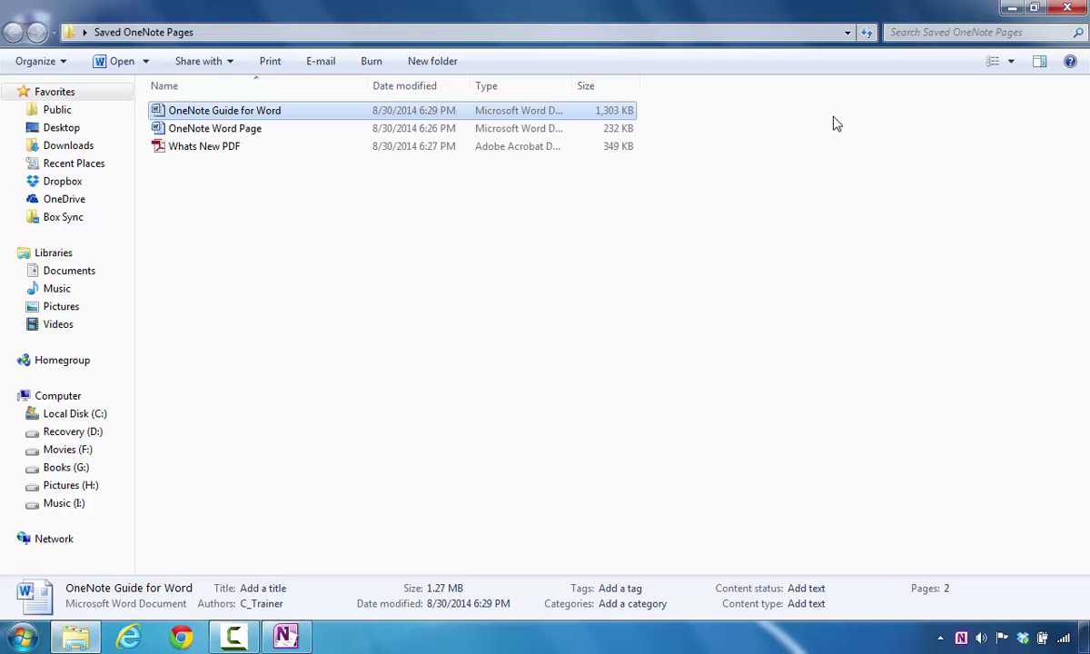
Close the Saved OneNote Pages folder and return to OneNote's File view.
click(1068, 8)
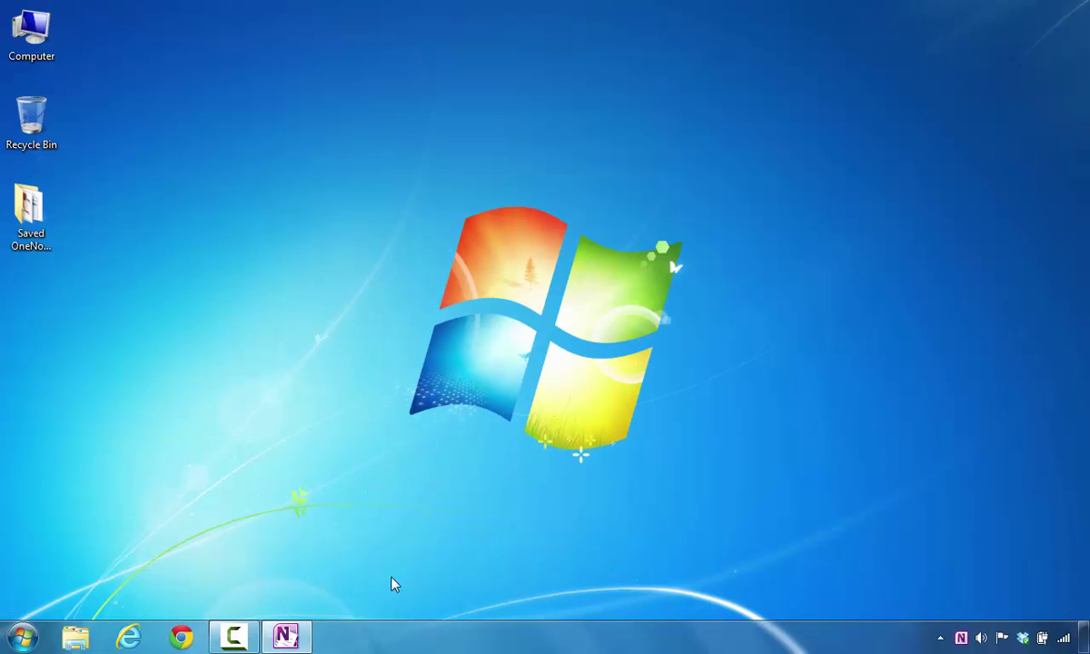
click(286, 637)
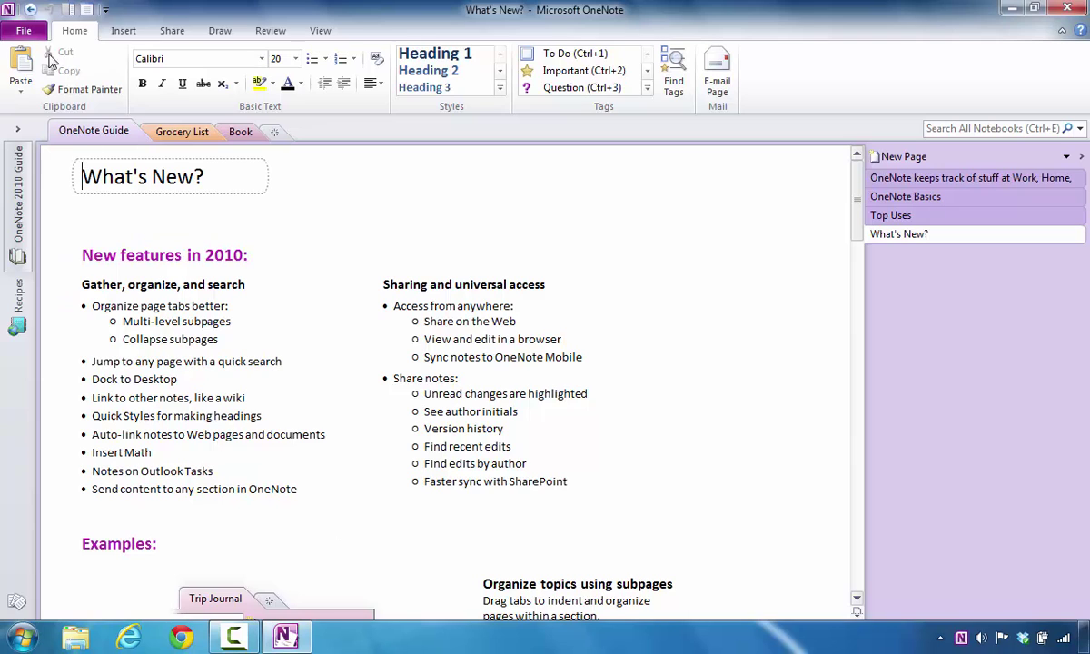
click(24, 32)
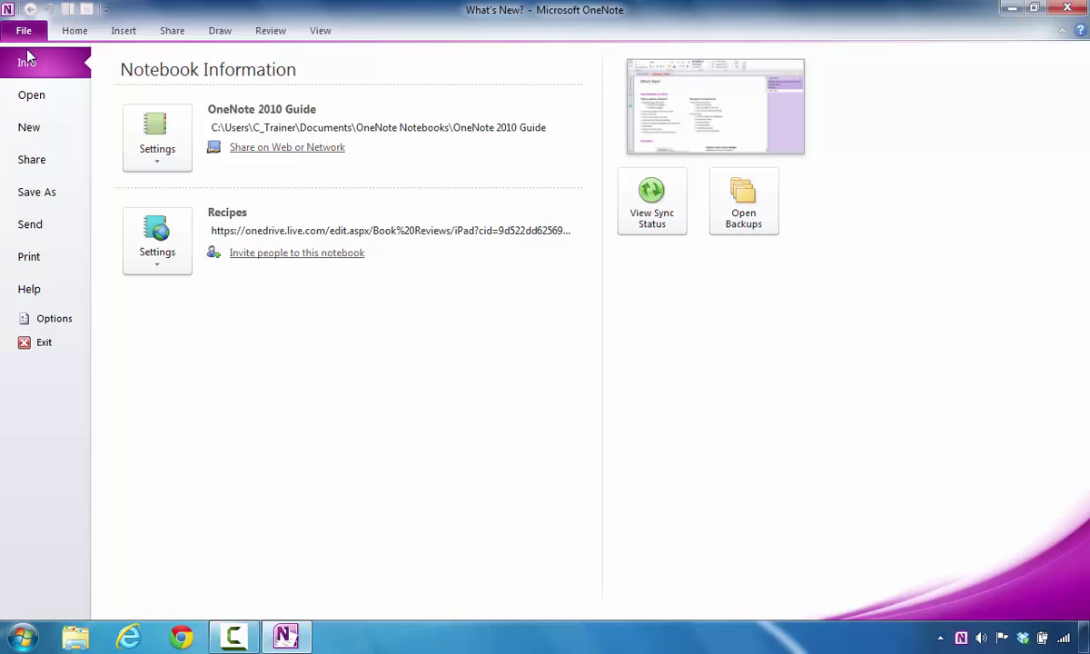
Export the section as PDF (*.pdf), keeping the name 'OneNote Guide', into Saved OneNote Pages.
click(30, 194)
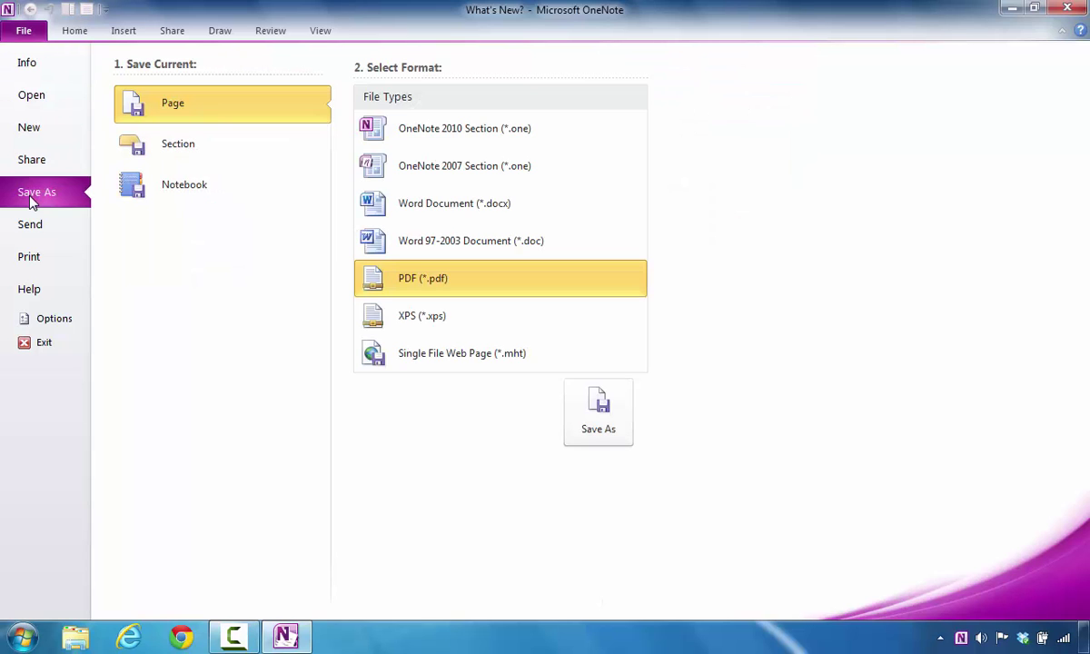
click(176, 149)
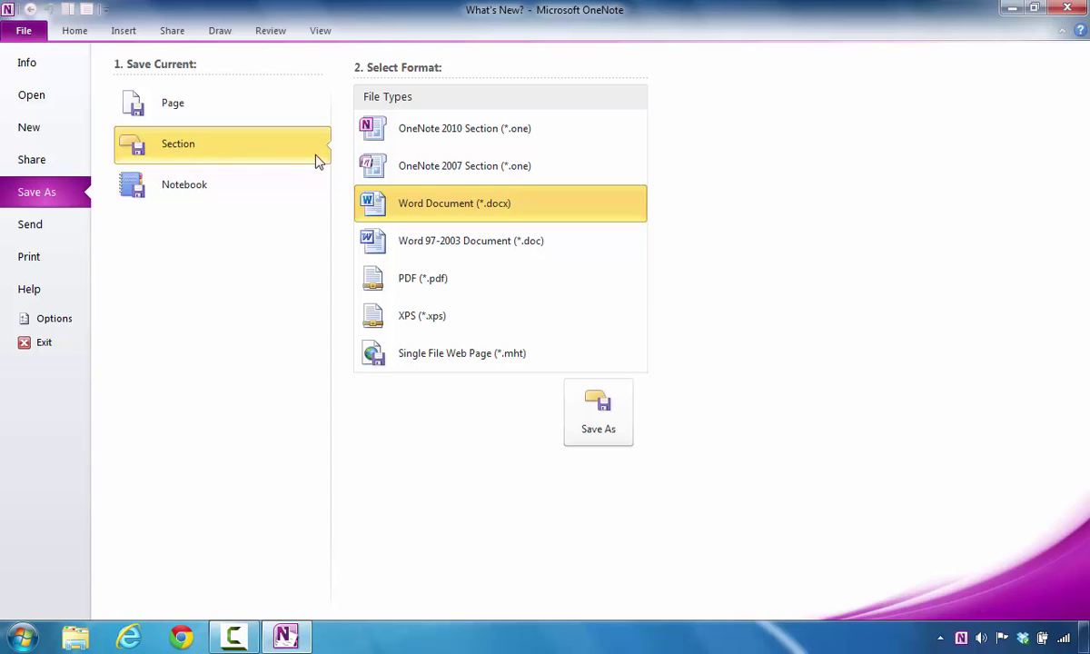
click(407, 286)
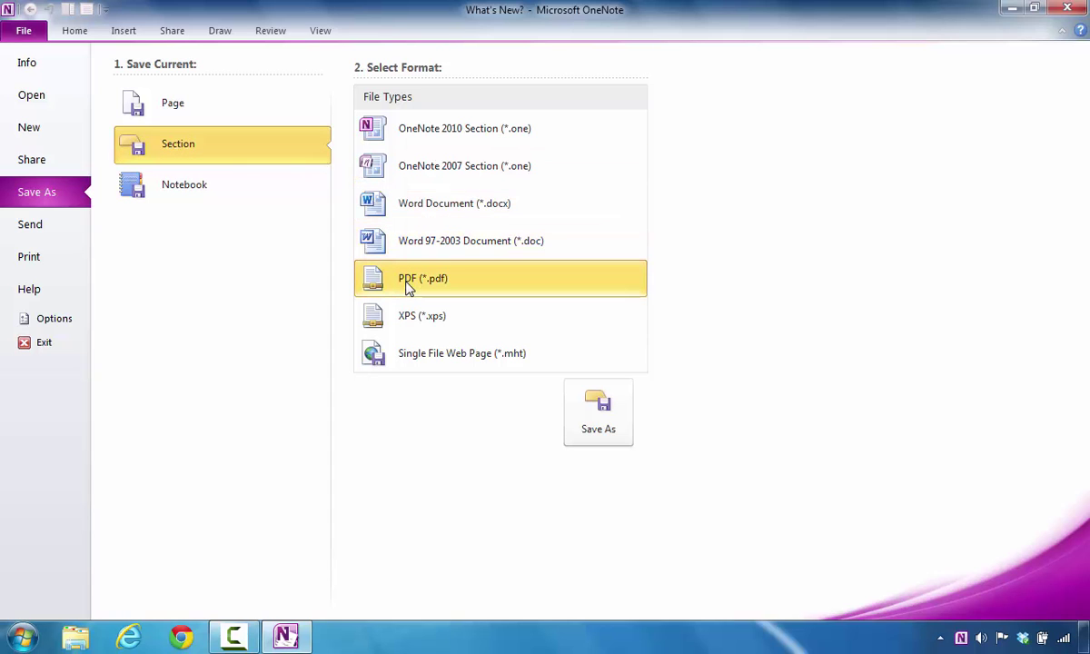
click(597, 418)
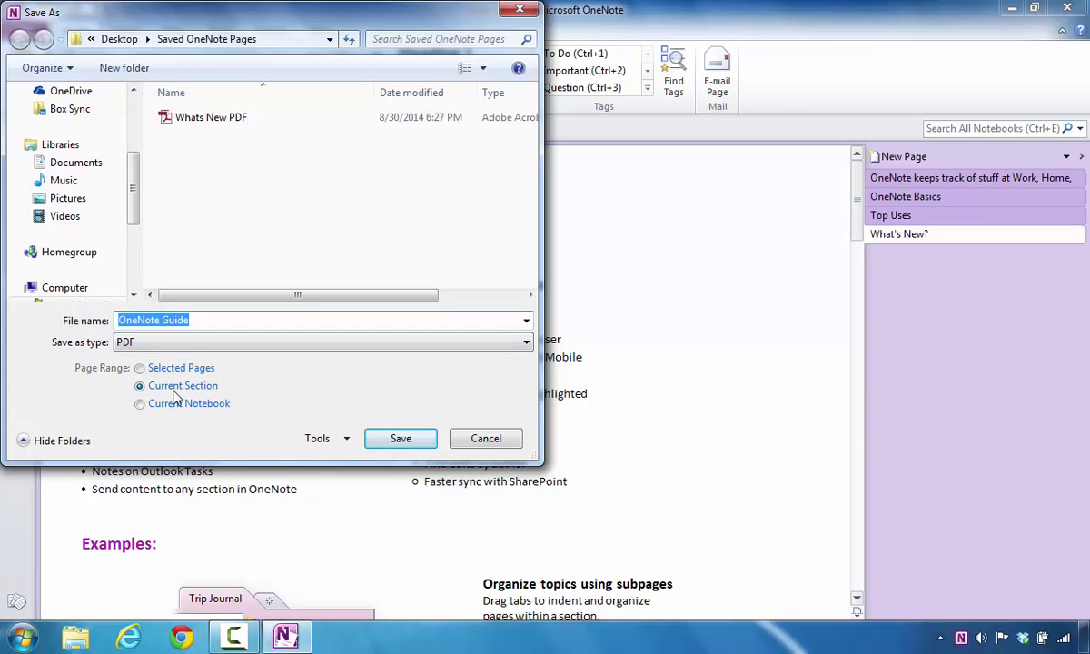
click(405, 442)
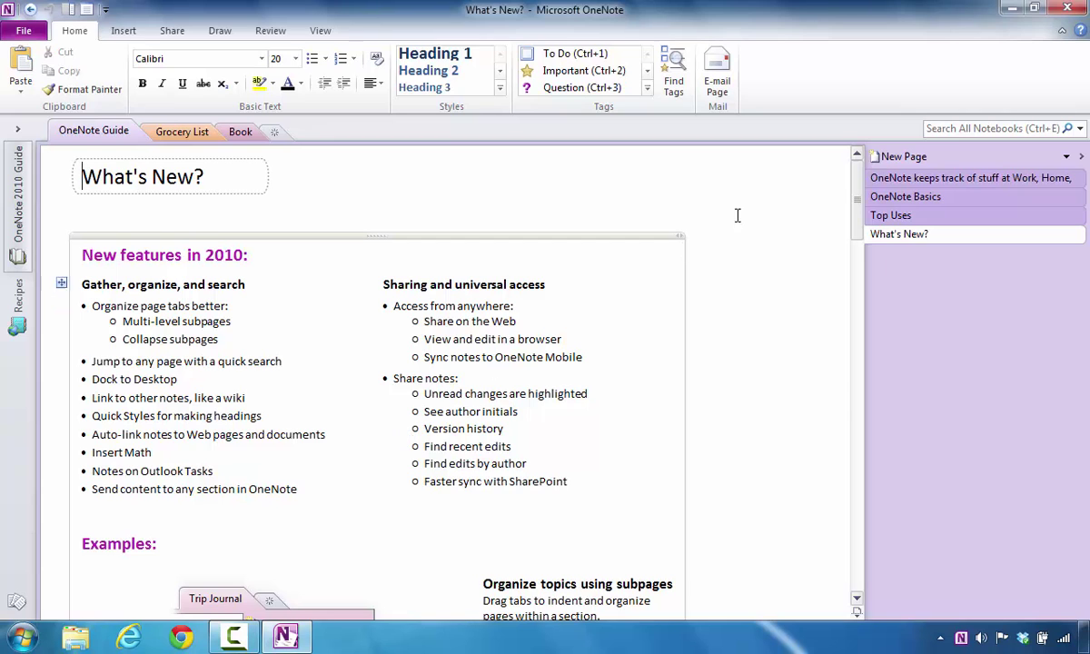
Minimize OneNote, navigate via Desktop to Saved OneNote Pages, and open OneNote Guide.pdf.
click(1012, 11)
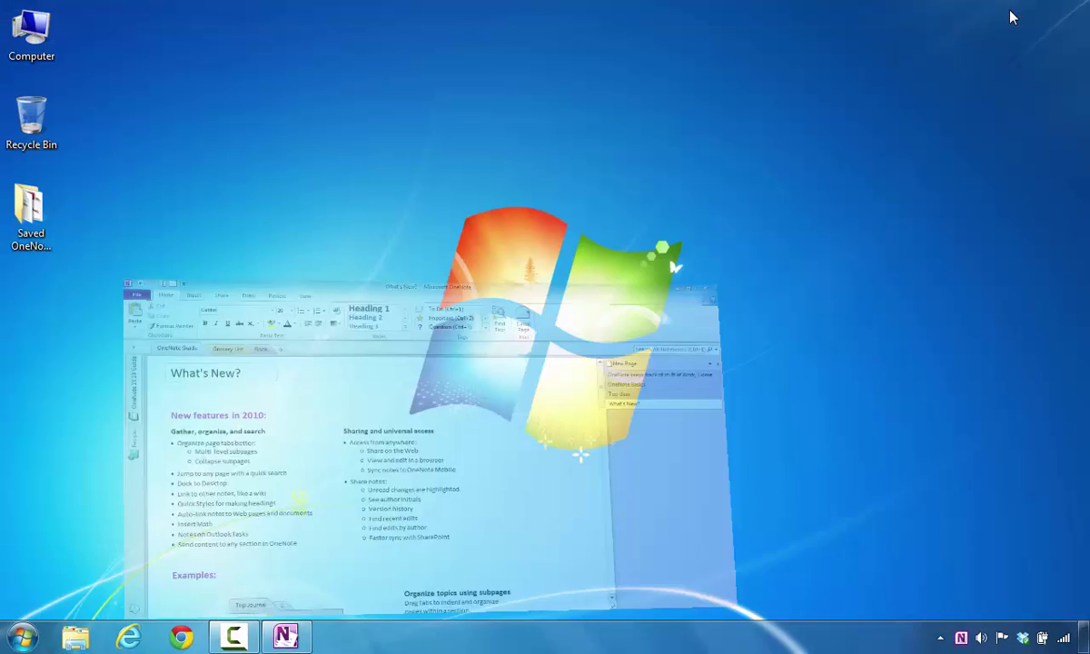
double_click(31, 211)
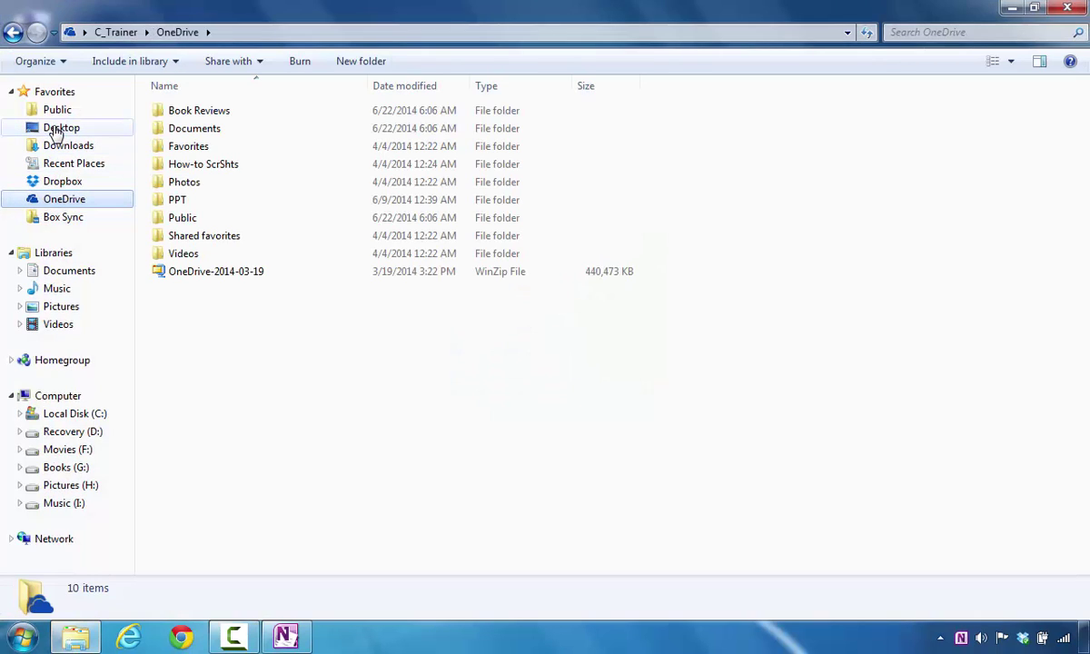
click(56, 129)
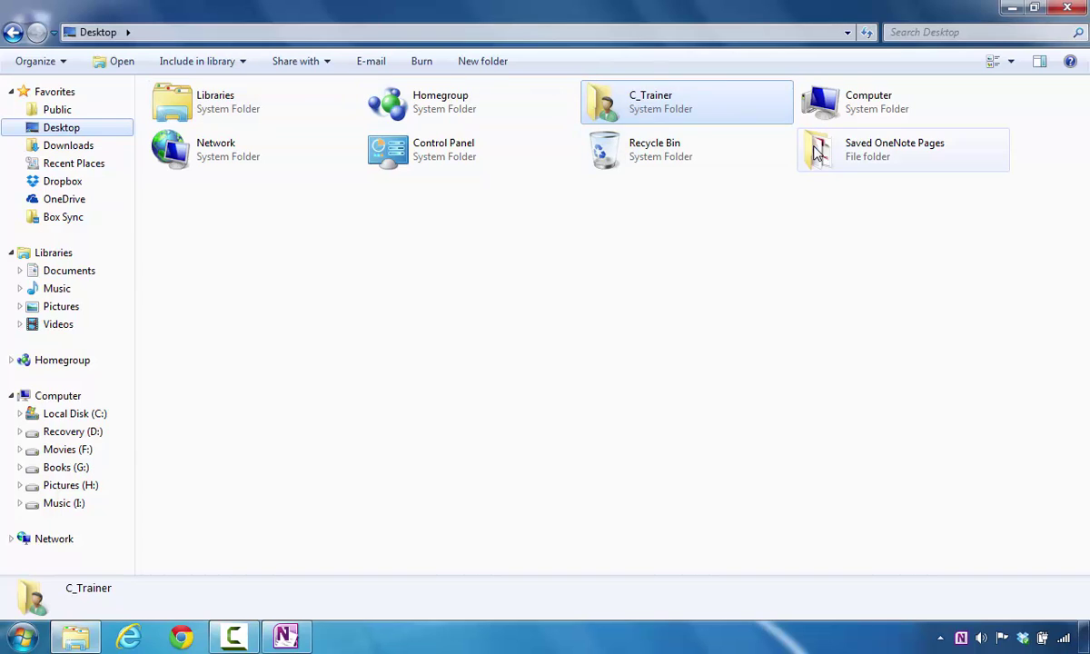
double_click(765, 142)
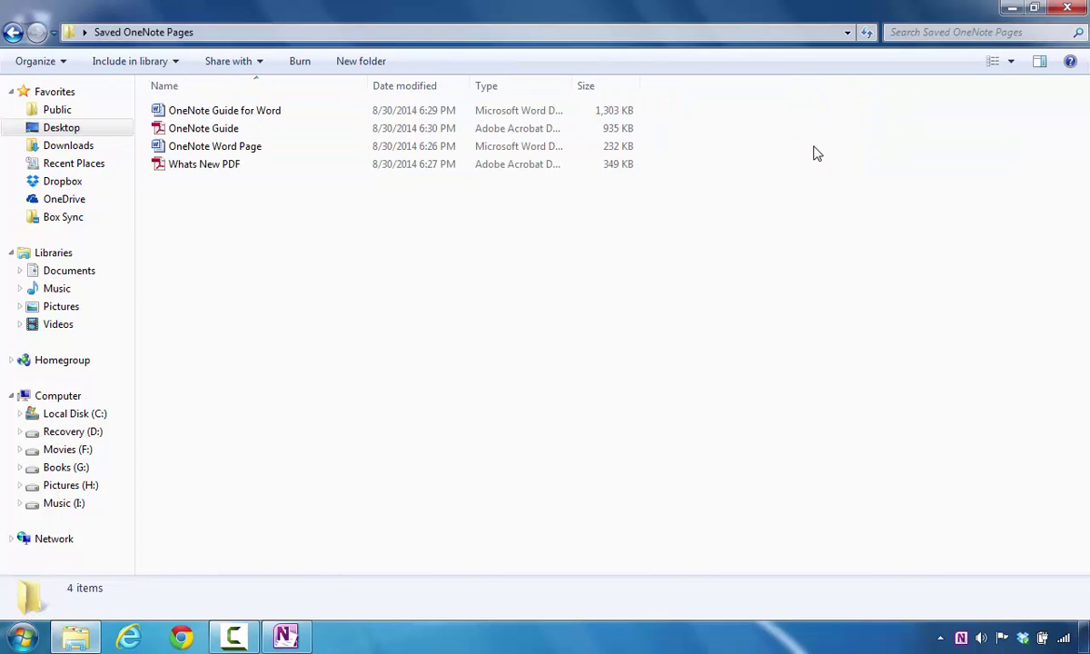
double_click(233, 133)
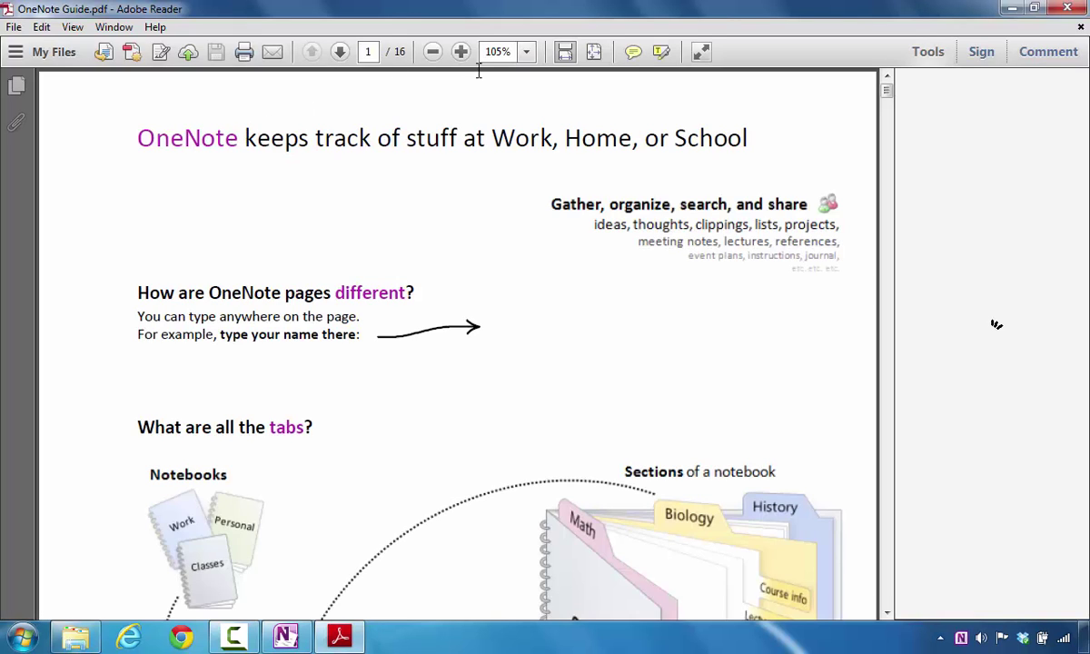
Skim the OneNote Guide PDF pages, then close Adobe Reader and the Saved OneNote Pages window.
drag(887, 96, 861, 287)
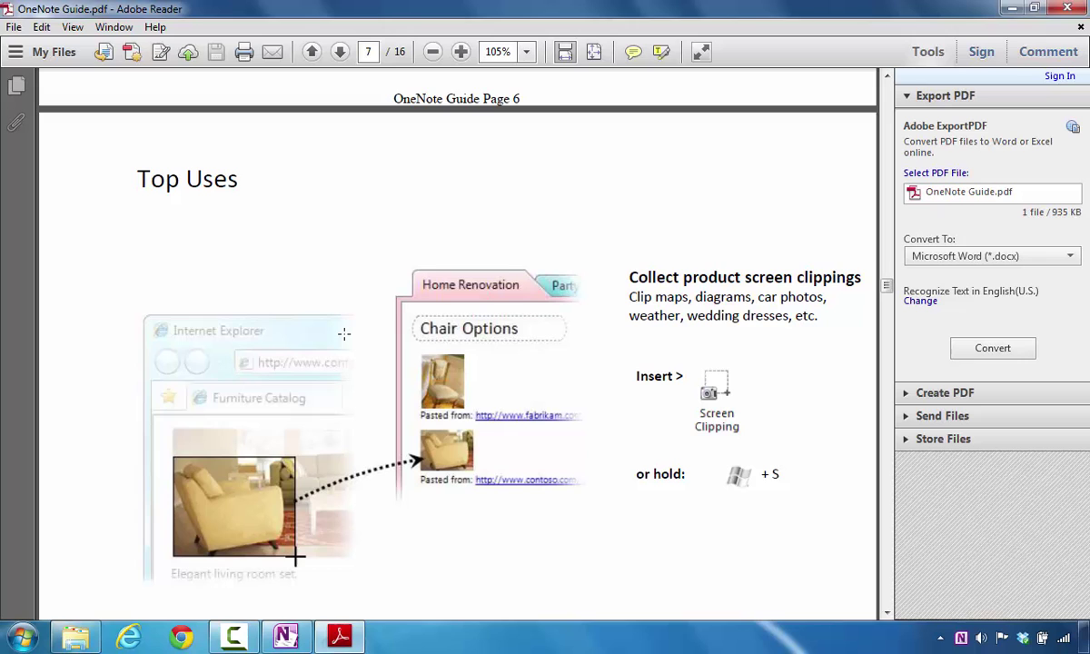
click(1068, 9)
click(1010, 9)
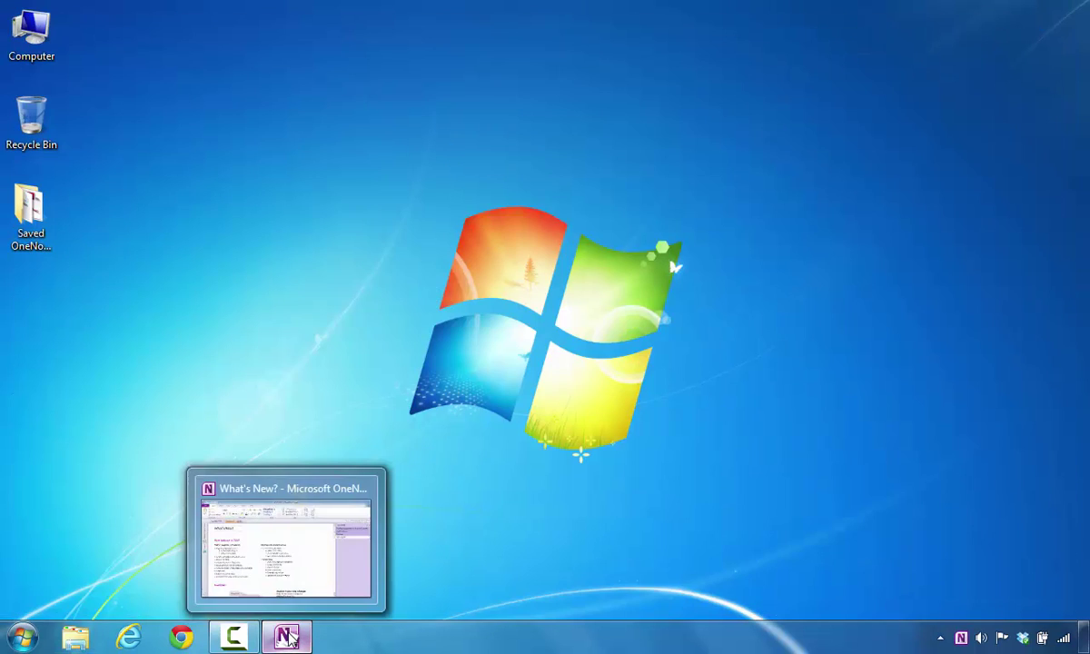
Restore OneNote, flip between the Grocery List, Book and OneNote Guide sections, then open File.
click(263, 500)
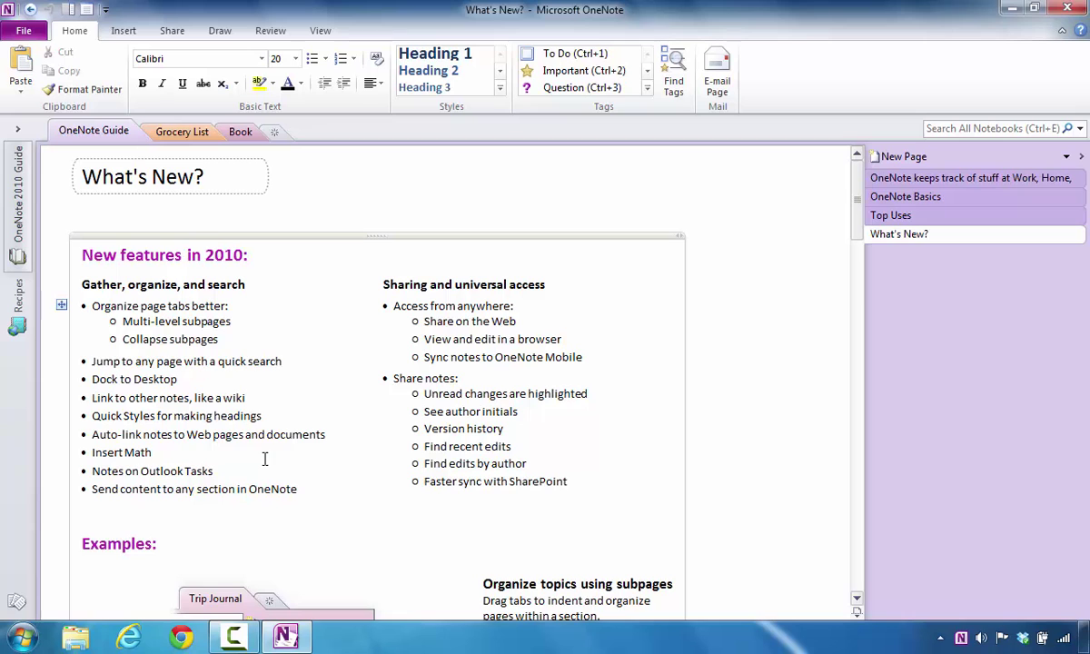
click(181, 133)
click(240, 132)
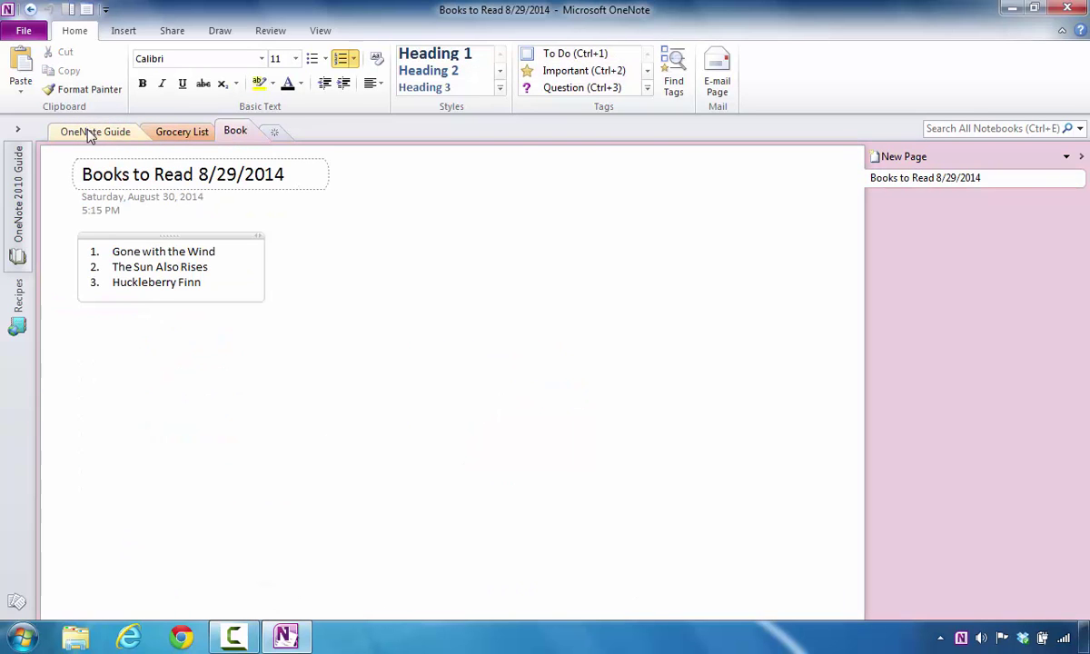
click(91, 132)
click(181, 133)
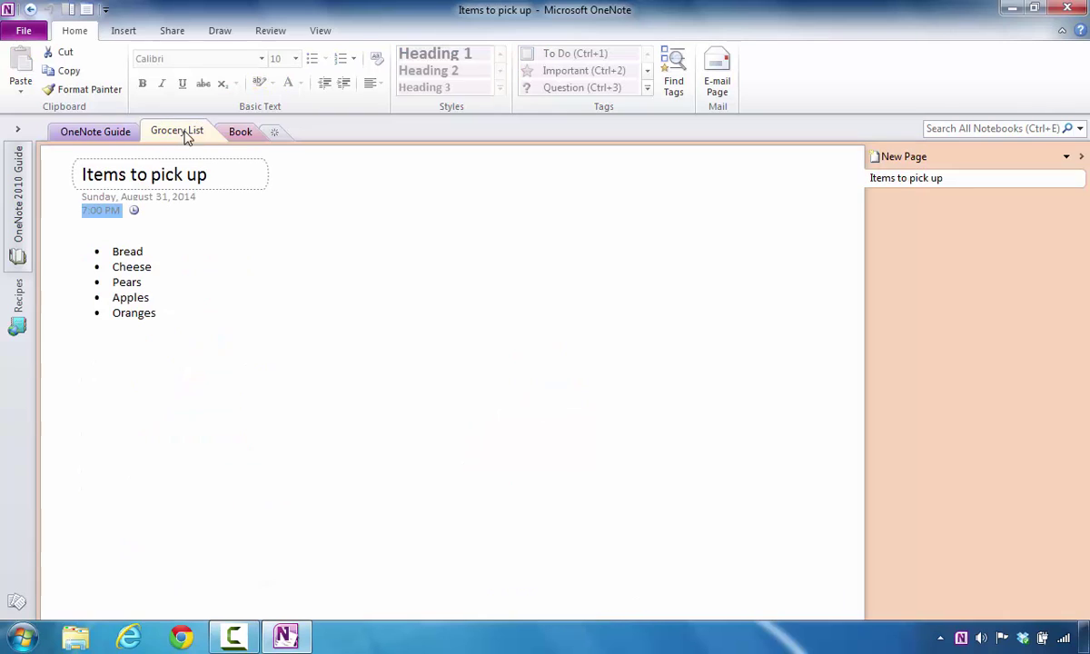
click(241, 132)
click(98, 132)
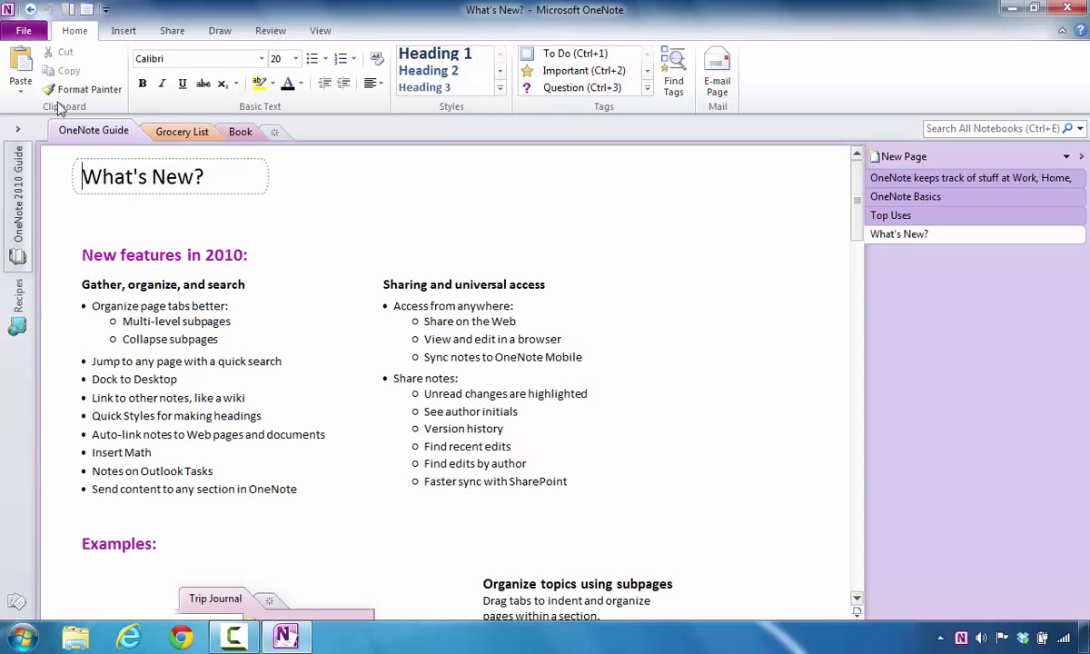
click(25, 32)
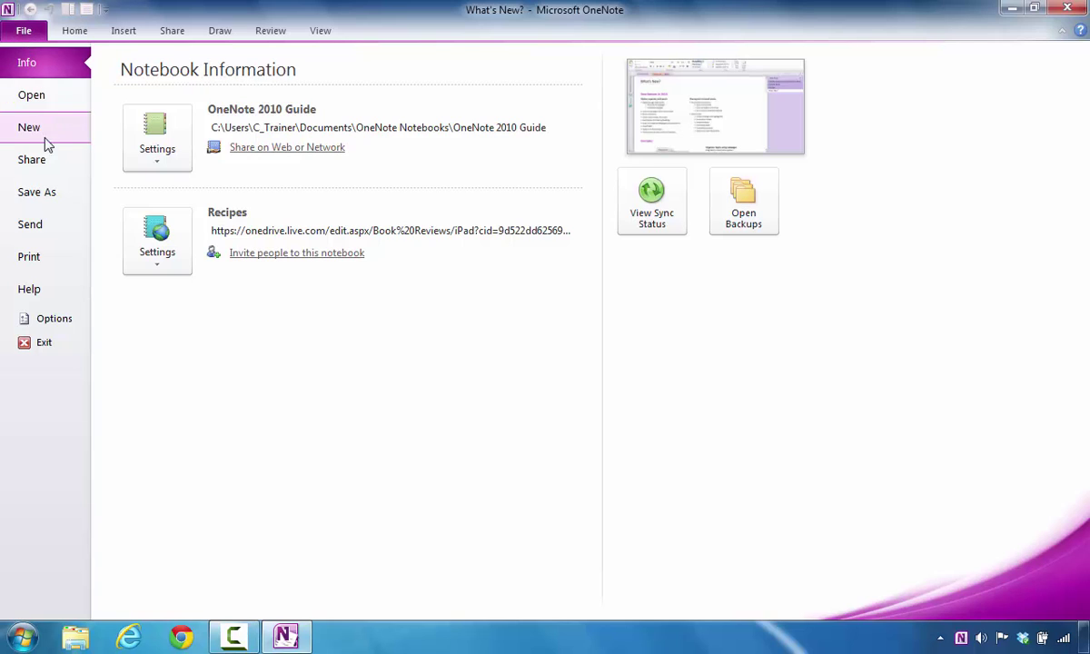
Choose to save the whole notebook in PDF (*.pdf) format.
click(50, 200)
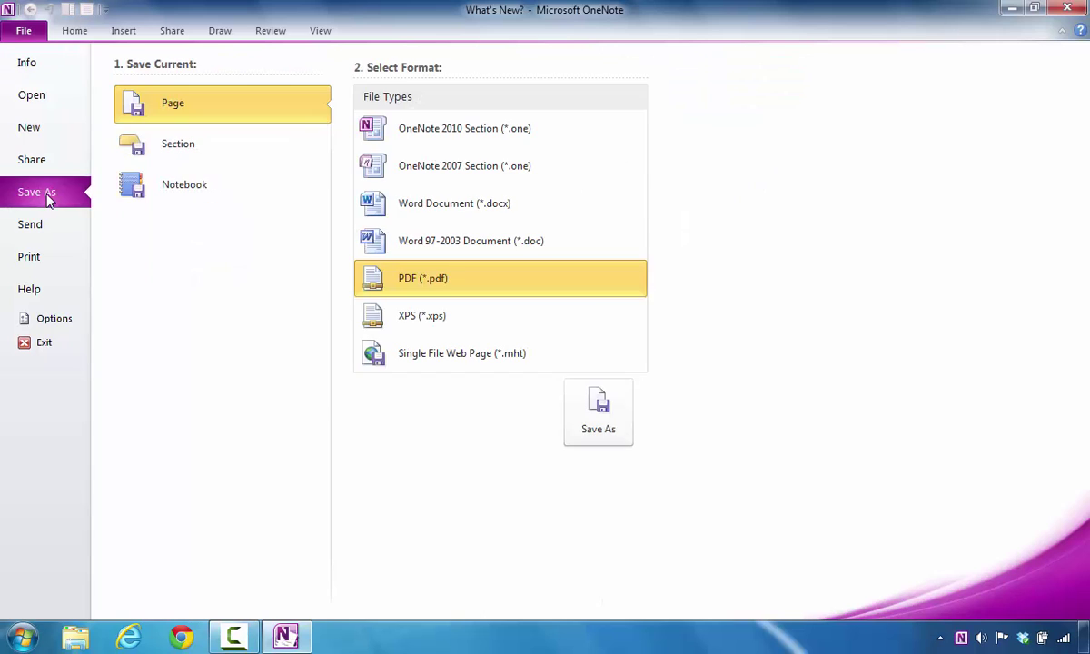
click(174, 190)
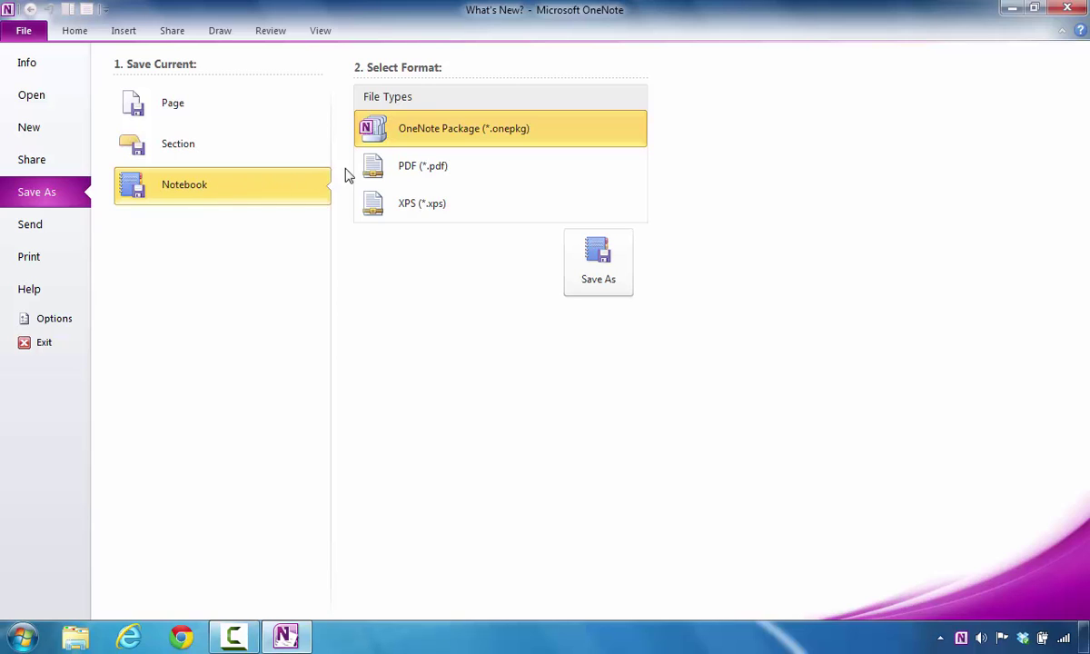
click(394, 175)
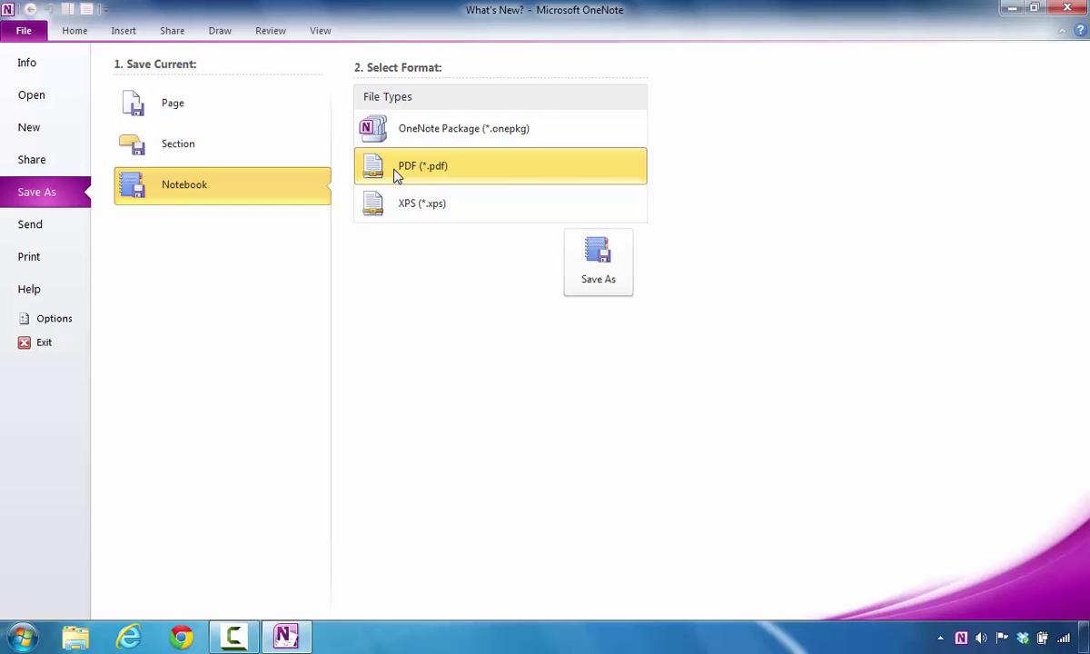
click(599, 265)
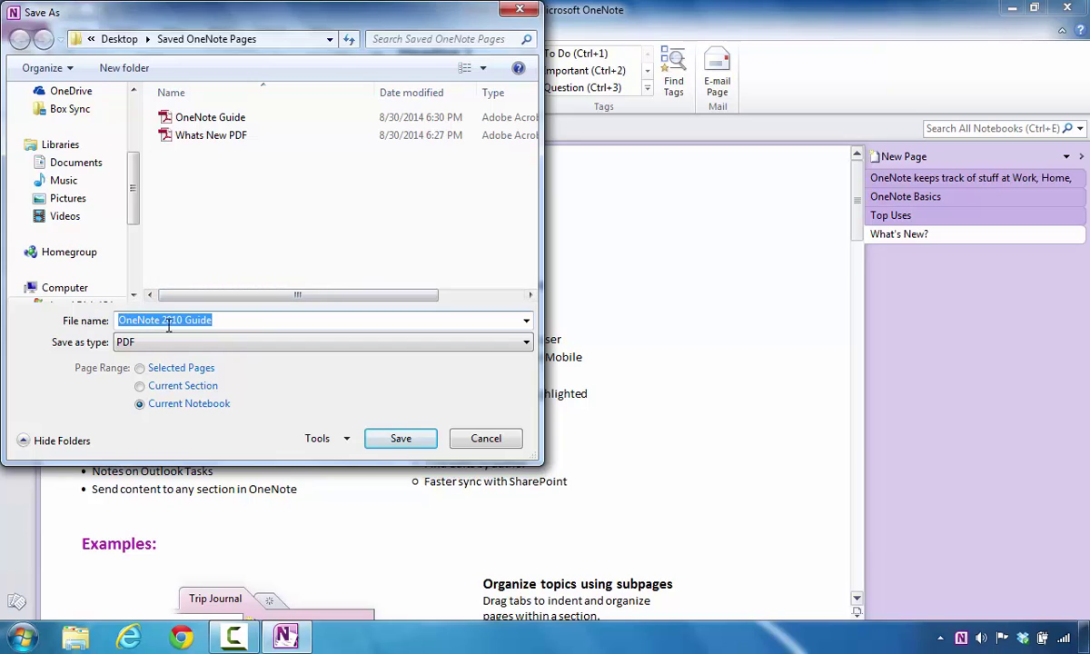
Save it as 'Entire OneNote 2010 Guide' in Saved OneNote Pages, then show the desktop.
click(227, 320)
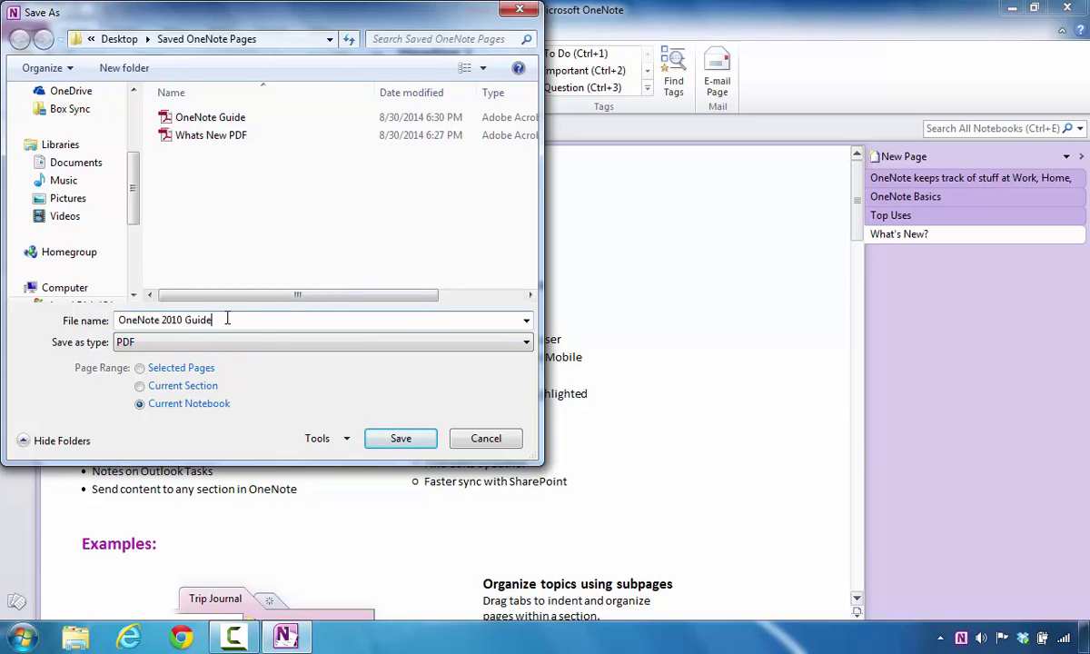
click(117, 320)
text(Entire)
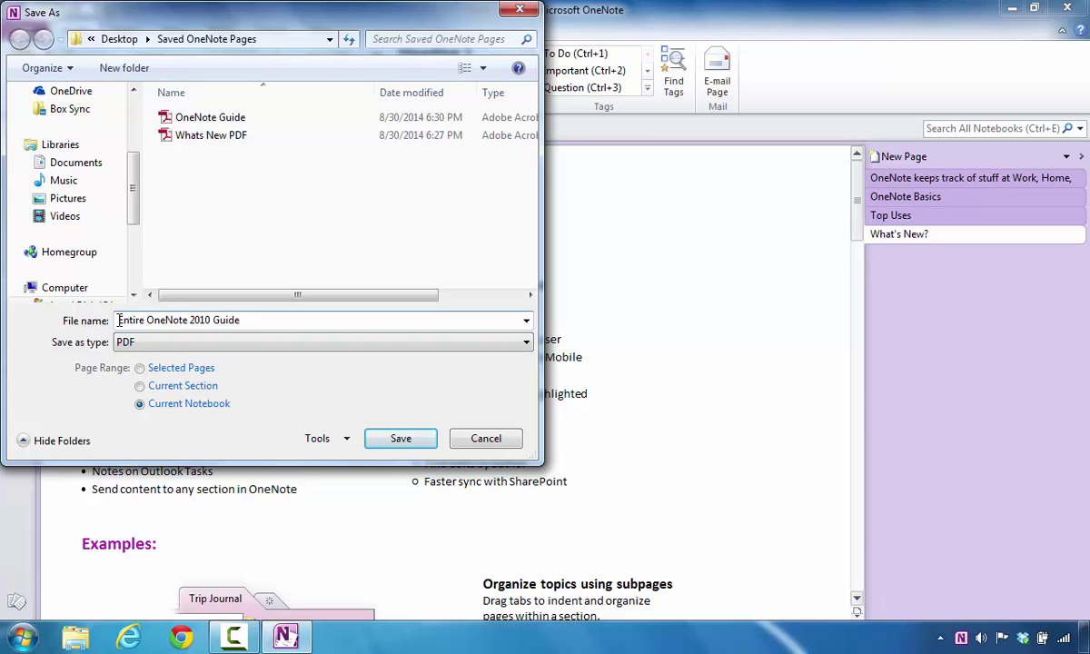
click(397, 443)
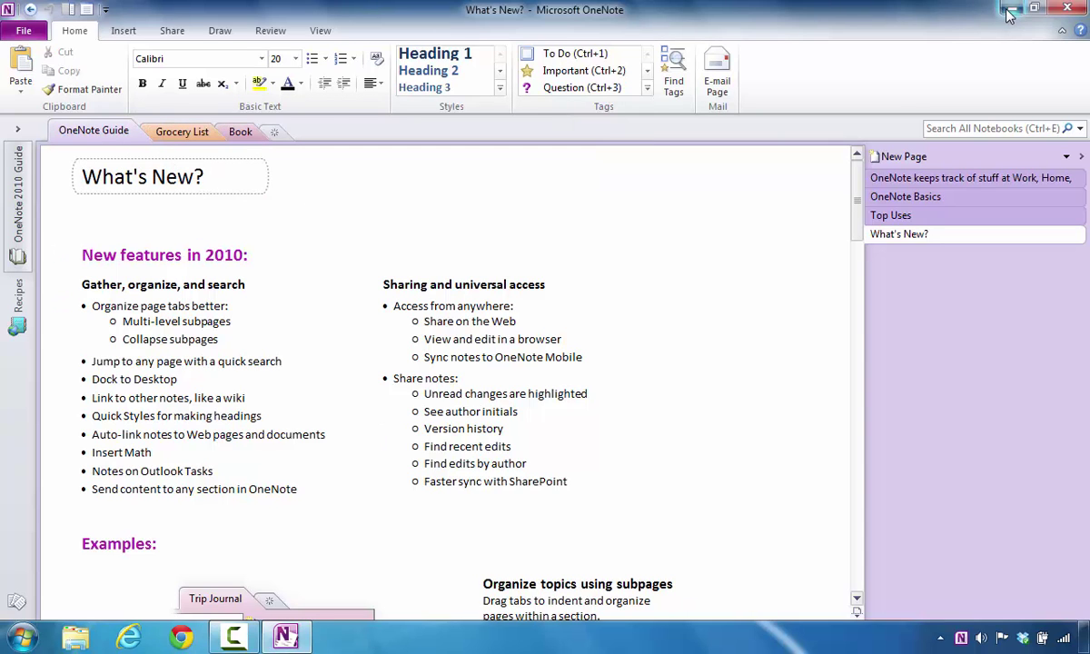
key(super+d)
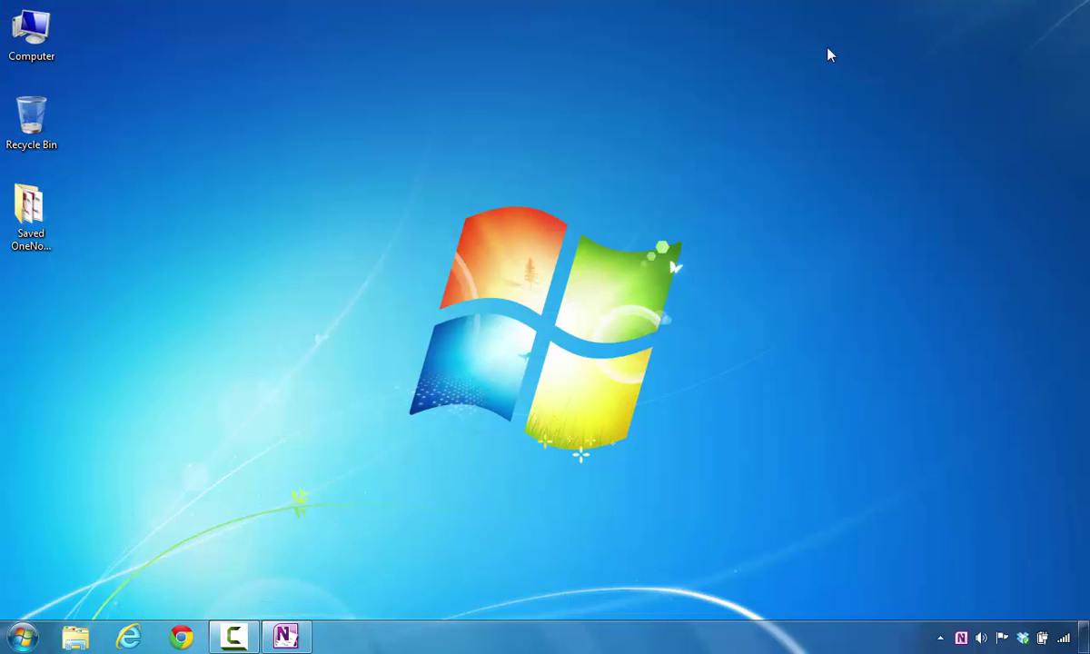
Open Entire OneNote 2010 Guide.pdf from the Saved OneNote Pages desktop folder.
double_click(40, 212)
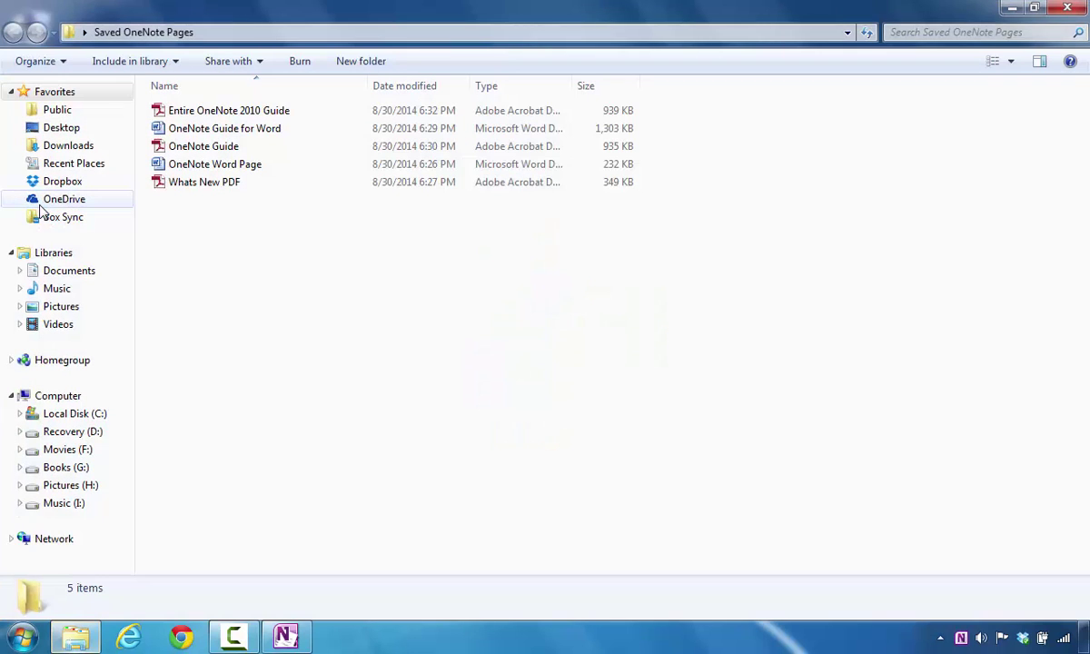
click(180, 117)
double_click(179, 116)
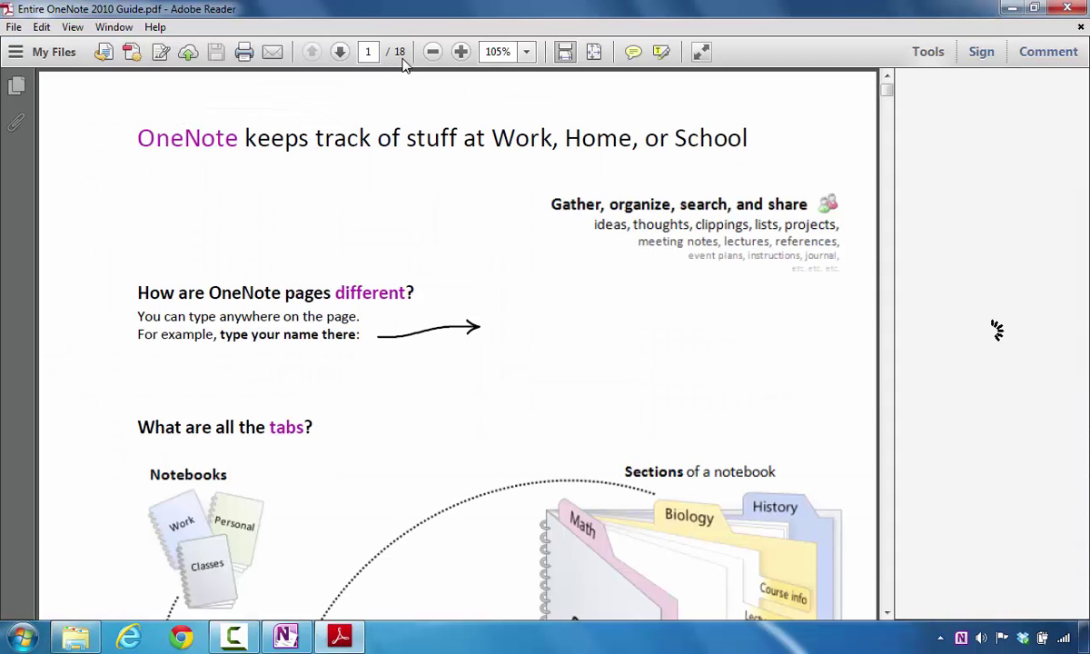
Scroll through Entire OneNote 2010 Guide.pdf past the Grocery List to the final Books to Read page.
drag(887, 89, 870, 361)
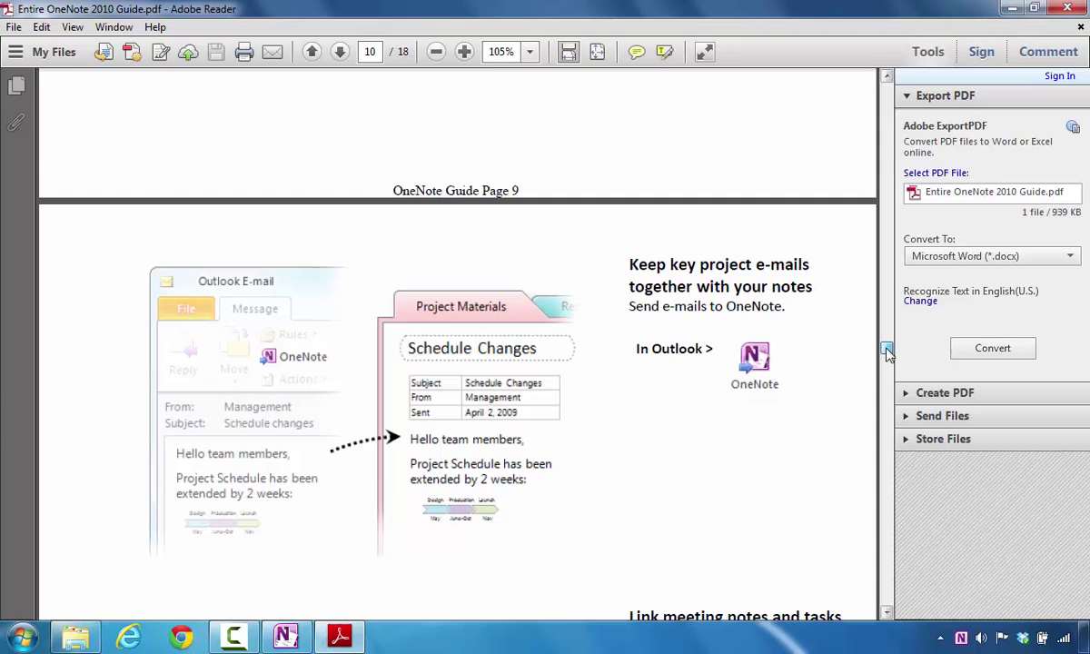
drag(887, 357, 887, 550)
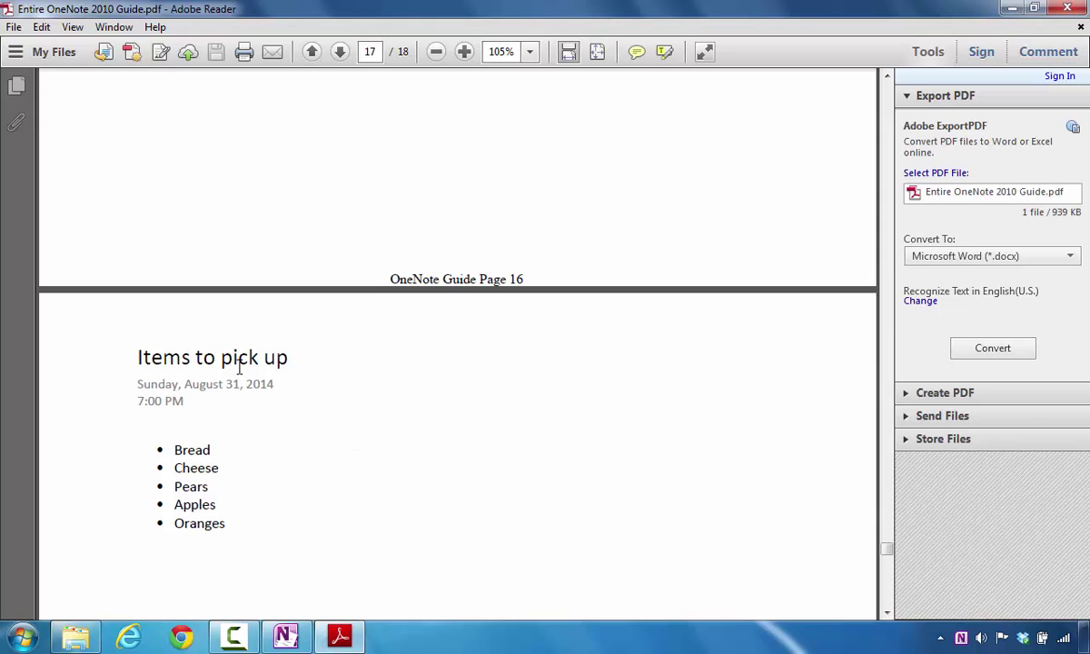
drag(890, 551, 890, 573)
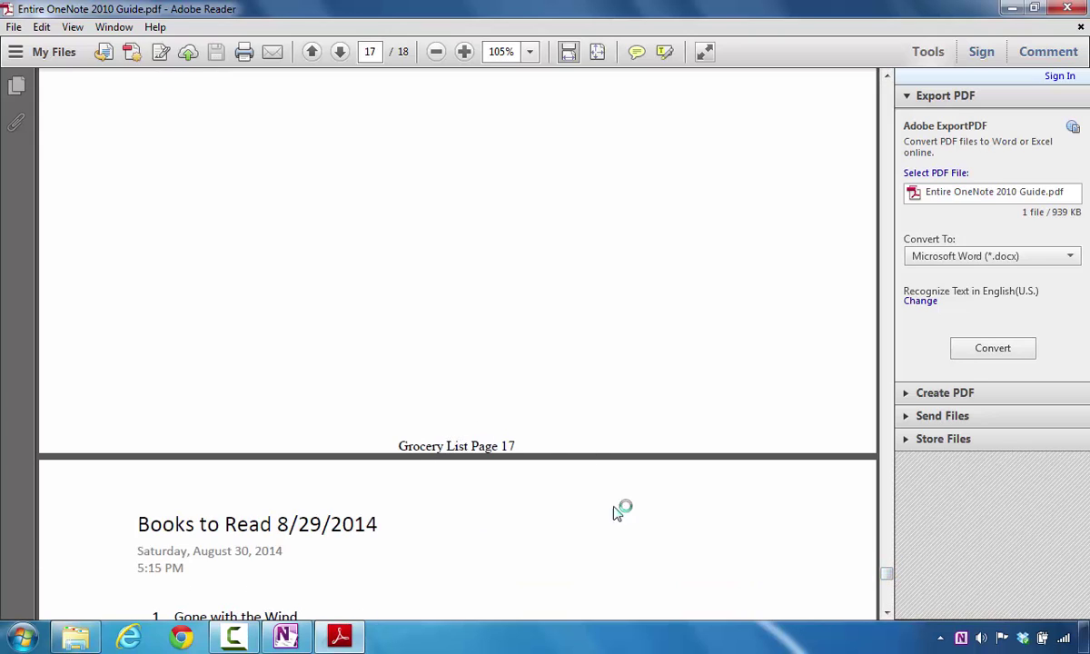
drag(885, 578, 890, 603)
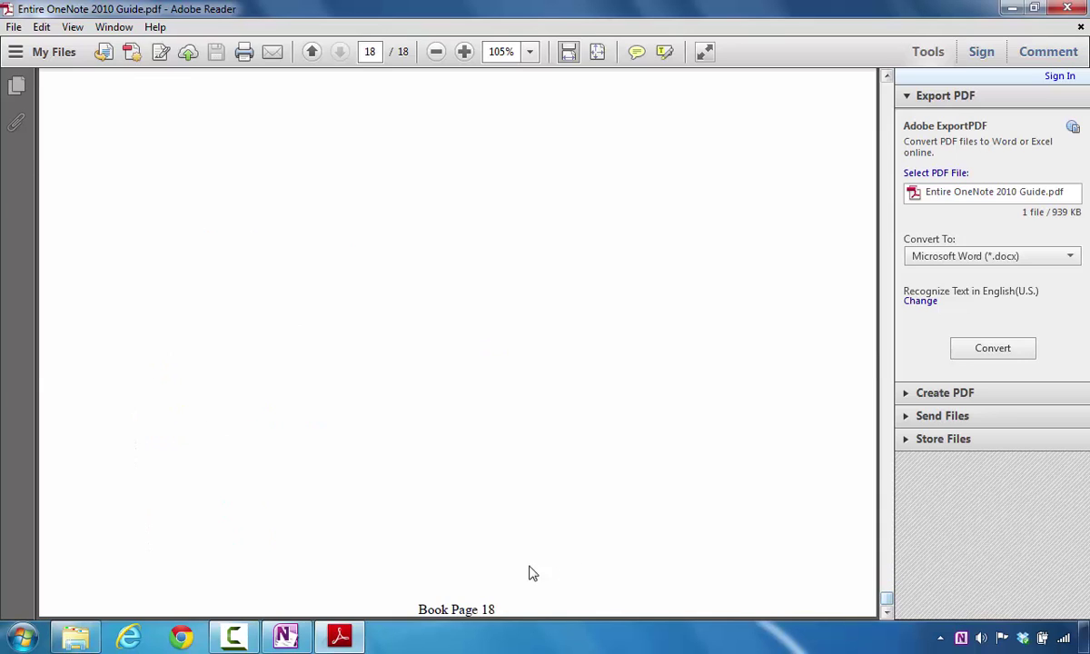
drag(888, 607, 884, 584)
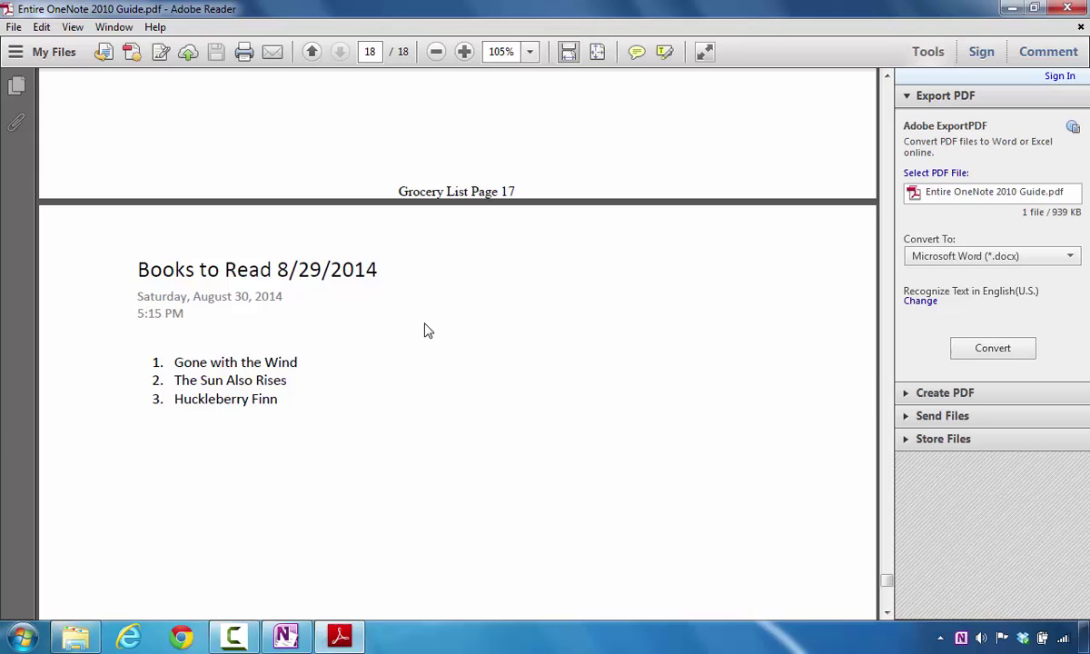
Quit Adobe Reader with Ctrl+Q to return to OneNote's What's New? page.
key(ctrl+q)
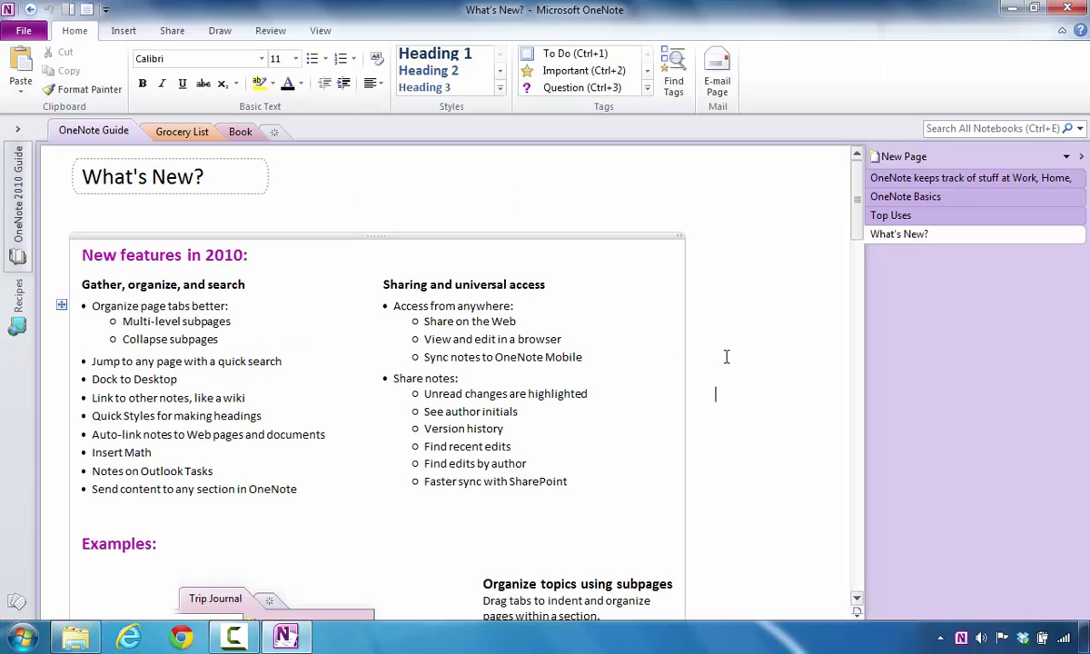